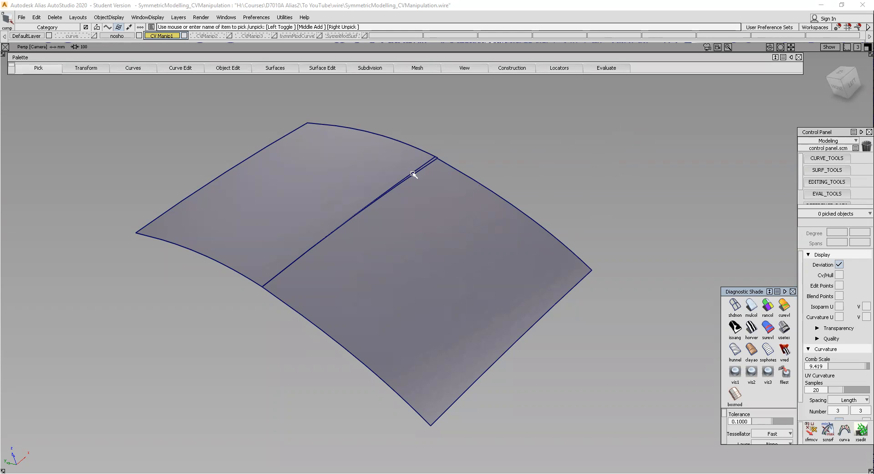
- Examine the gap along the centre seam between the two surface patches from several angles and at close range
alt+shift+drag(320, 161, 543, 284)
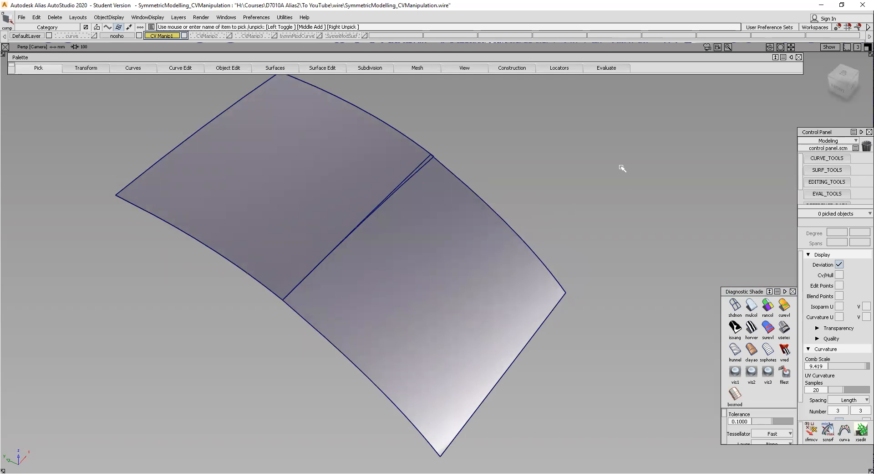
ctrl+shift+right_drag(622, 167, 661, 156)
mouse_move(468, 164)
alt+shift+mouse_down()
mouse_move(473, 188)
mouse_move(503, 219)
mouse_move(499, 227)
mouse_move(512, 193)
mouse_move(494, 147)
mouse_move(414, 111)
alt+shift+mouse_up()
ctrl+shift+right_drag(601, 156, 635, 156)
alt+shift+click(436, 161)
alt+shift+right_drag(447, 186, 497, 232)
mouse_move(498, 233)
alt+shift+mouse_down()
mouse_move(408, 182)
mouse_move(560, 273)
mouse_move(328, 316)
mouse_move(445, 228)
mouse_move(445, 337)
mouse_move(479, 93)
mouse_move(483, 164)
mouse_move(474, 146)
mouse_move(482, 189)
mouse_move(480, 128)
mouse_move(463, 86)
mouse_move(507, 95)
mouse_move(351, 193)
mouse_move(458, 211)
mouse_move(689, 224)
mouse_move(834, 248)
mouse_move(503, 217)
mouse_move(521, 224)
mouse_move(591, 232)
mouse_move(448, 148)
alt+shift+mouse_up()
alt+shift+right_drag(449, 148, 463, 222)
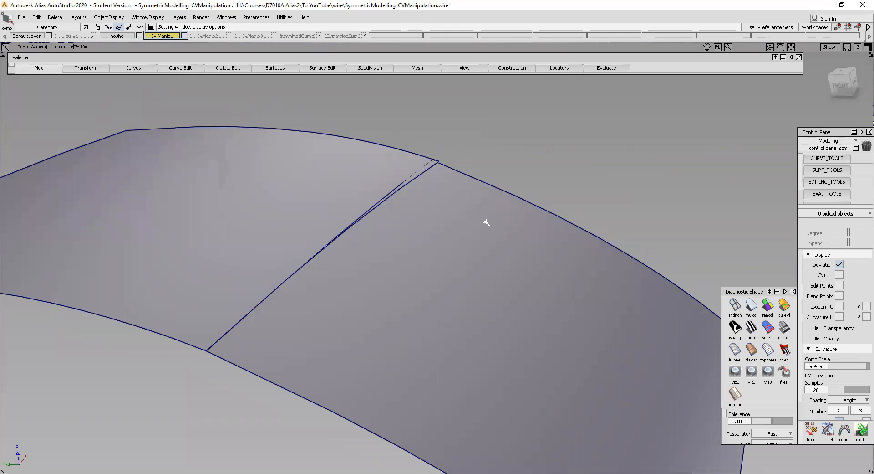
alt+shift+right_drag(483, 236, 492, 179)
alt+shift+middle_drag(494, 172, 296, 181)
- Turn on the CV/Hull display for both the right and left surface patches, and clear the selection
ctrl+shift+drag(618, 182, 571, 183)
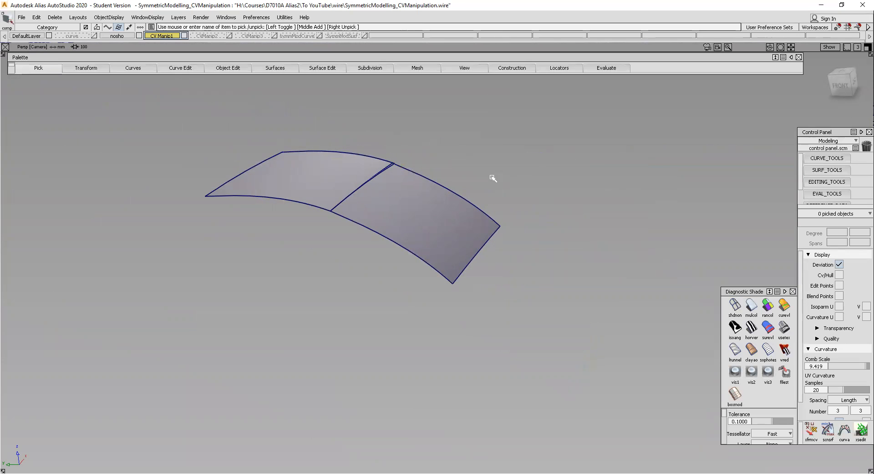
click(446, 221)
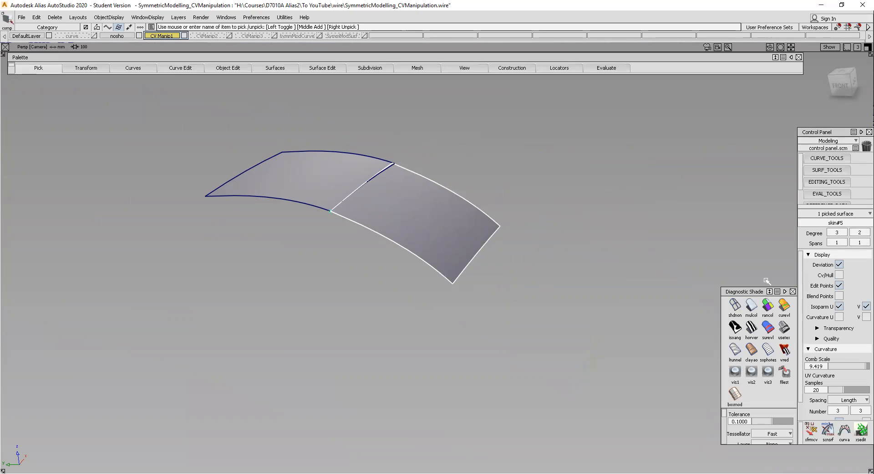
click(839, 274)
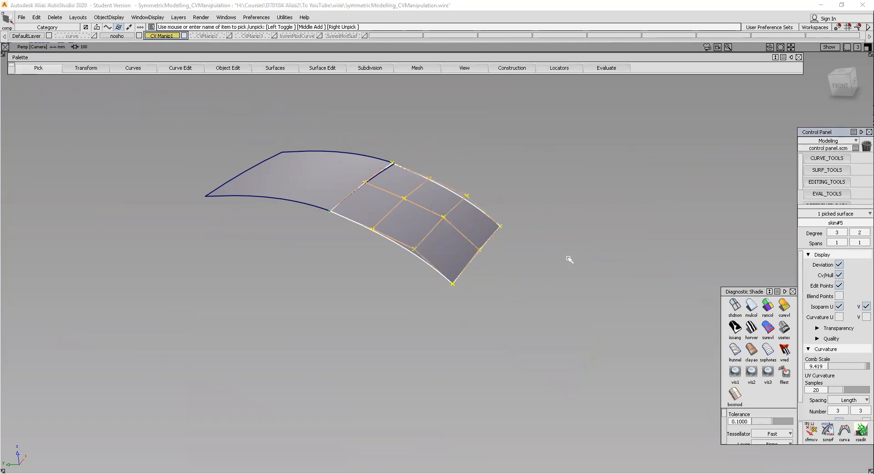
alt+shift+drag(363, 223, 326, 228)
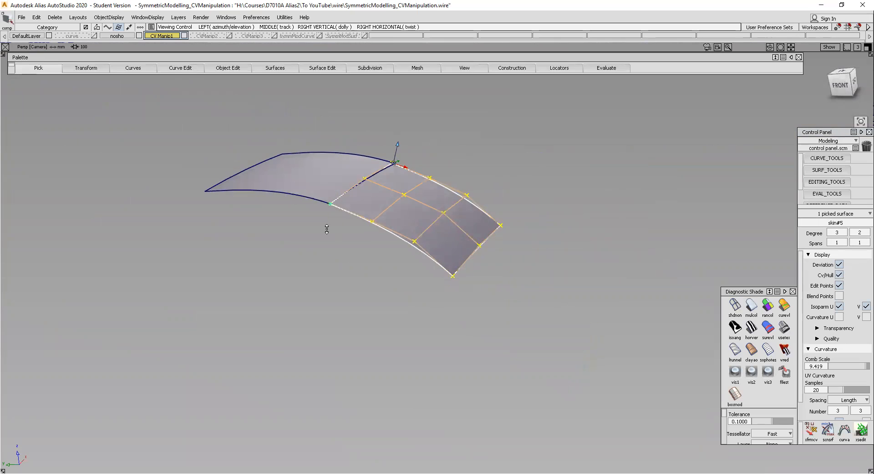
alt+shift+right_drag(436, 179, 437, 175)
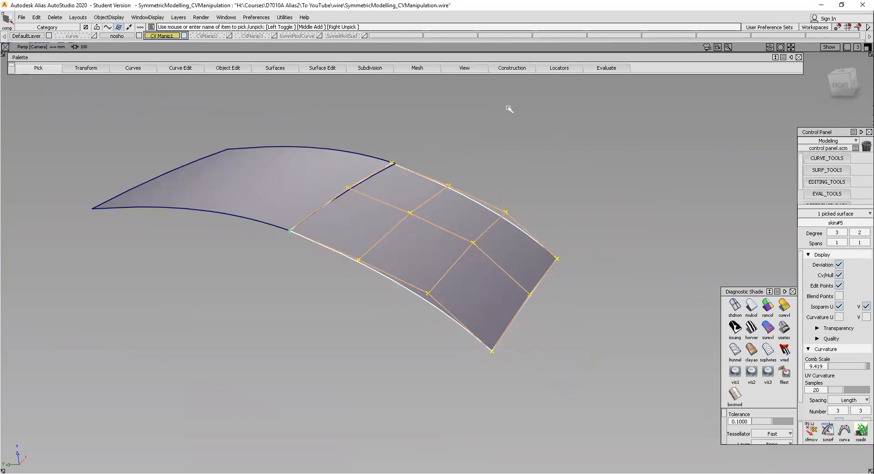
ctrl+shift+drag(550, 108, 509, 109)
click(335, 156)
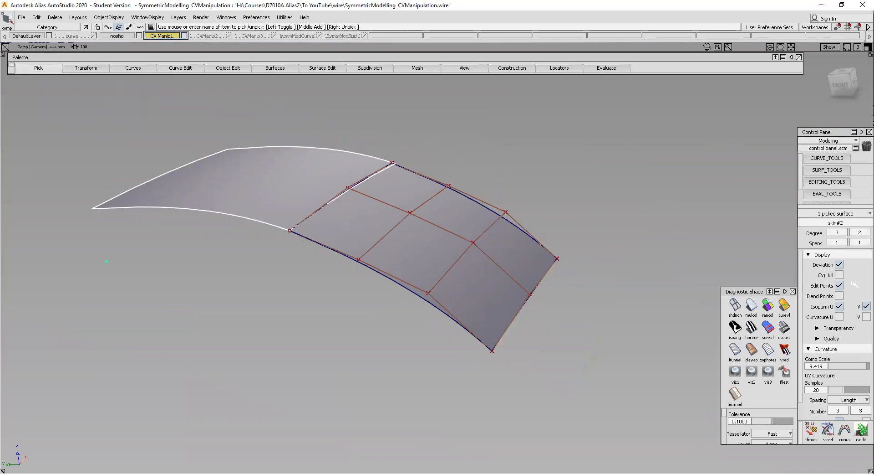
click(839, 274)
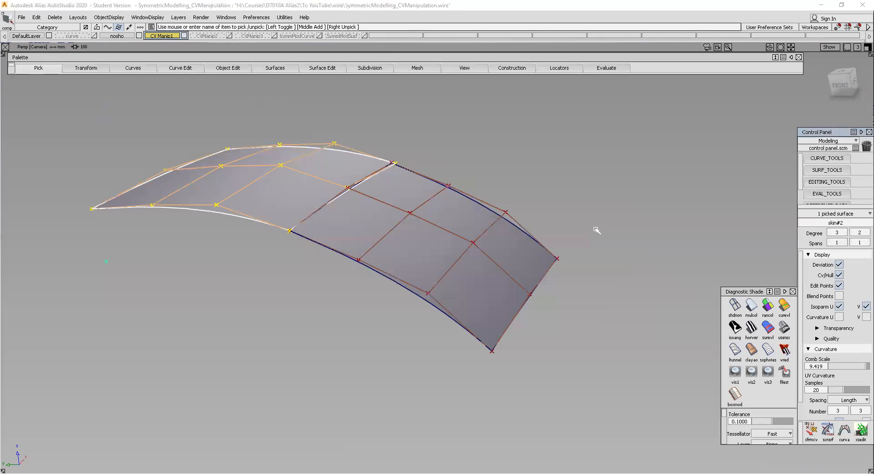
ctrl+shift+drag(530, 226, 489, 224)
alt+shift+drag(471, 197, 488, 161)
alt+shift+right_drag(492, 152, 491, 167)
alt+shift+middle_drag(474, 169, 444, 169)
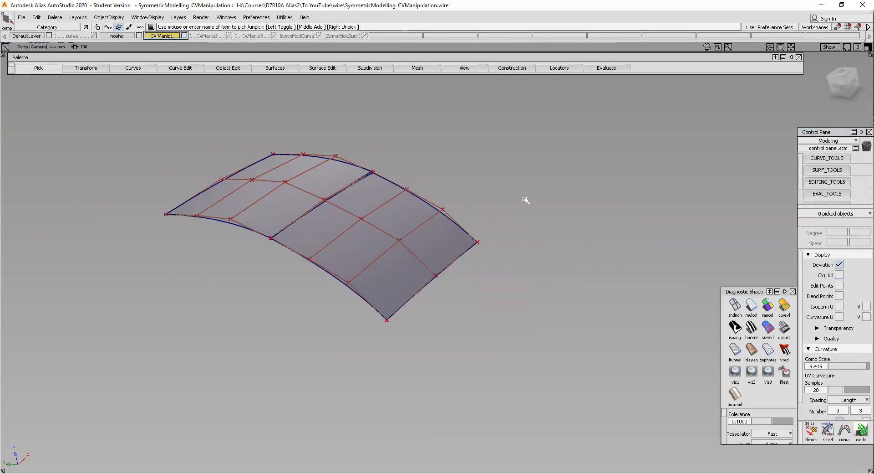
- Try moving the third CV along the right patch's far edge with the standard Move tool, and undo the move
ctrl+shift+drag(518, 154, 558, 157)
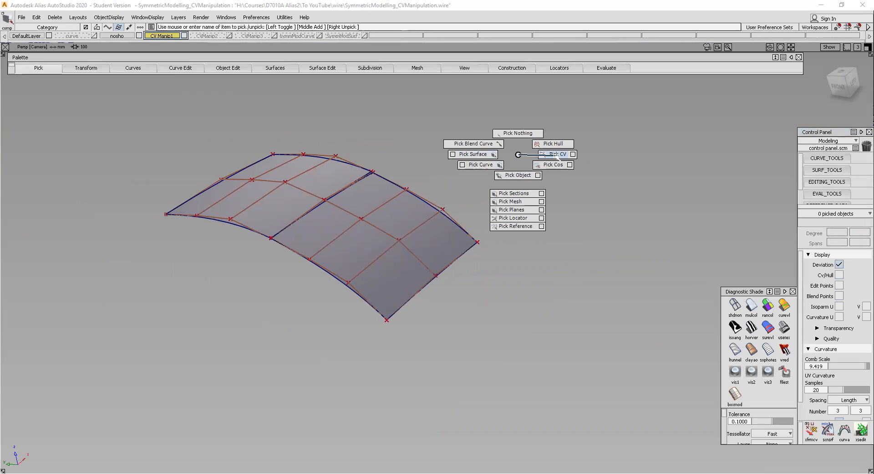
drag(429, 190, 449, 217)
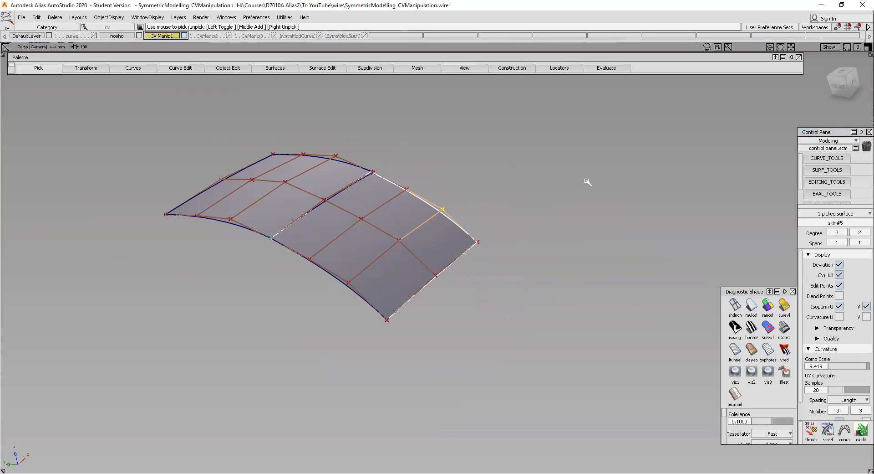
ctrl+shift+middle_drag(588, 181, 586, 161)
right_drag(566, 308, 600, 315)
key(ctrl+z)
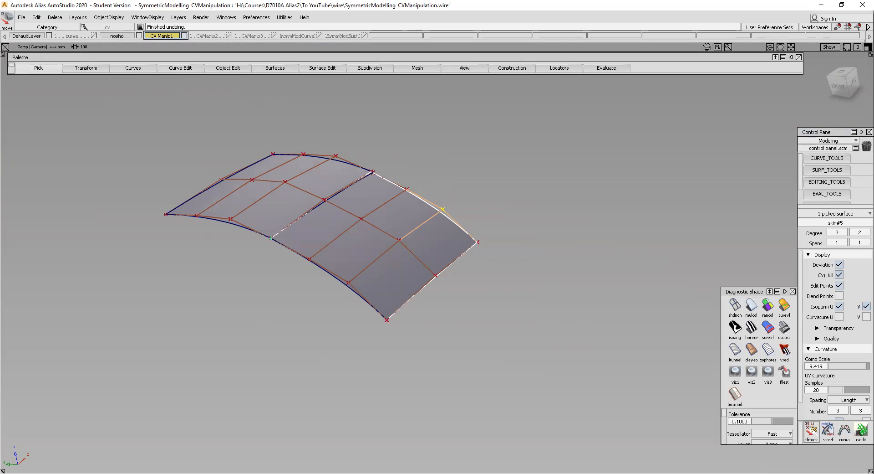
- Activate the Move CV tool with its options shown, and set it to pick single CVs in CV mode
click(811, 429)
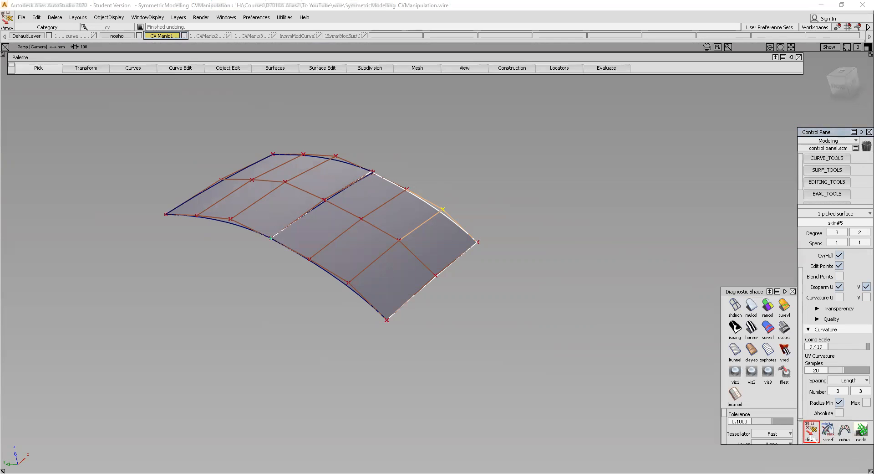
double_click(813, 439)
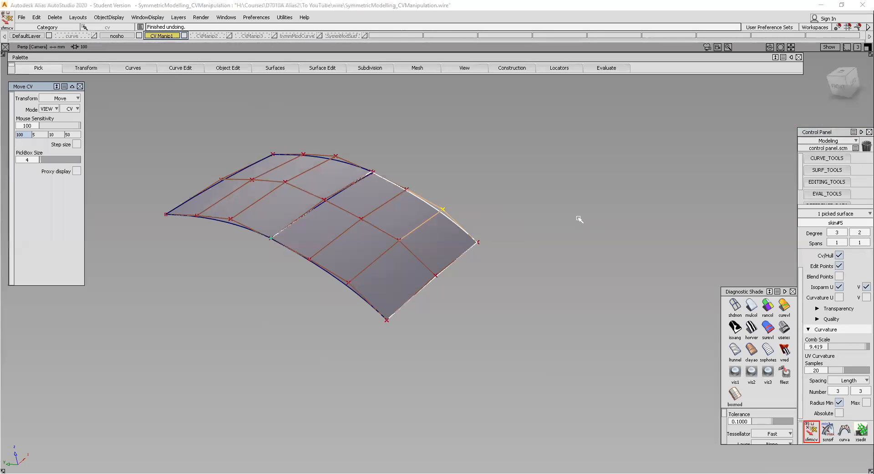
key(space)
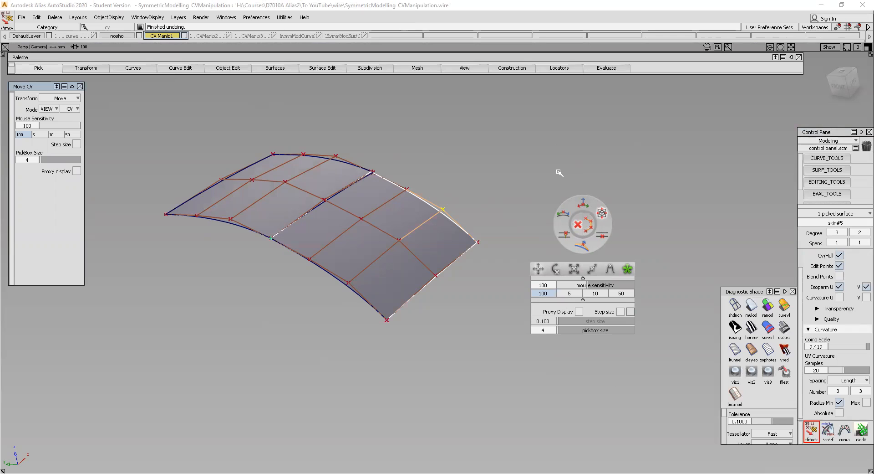
key(space)
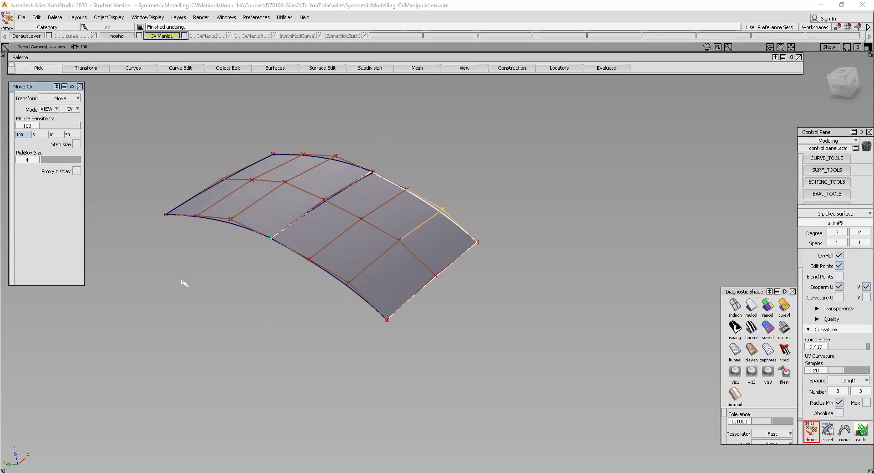
key(space)
key(space)
key(space)
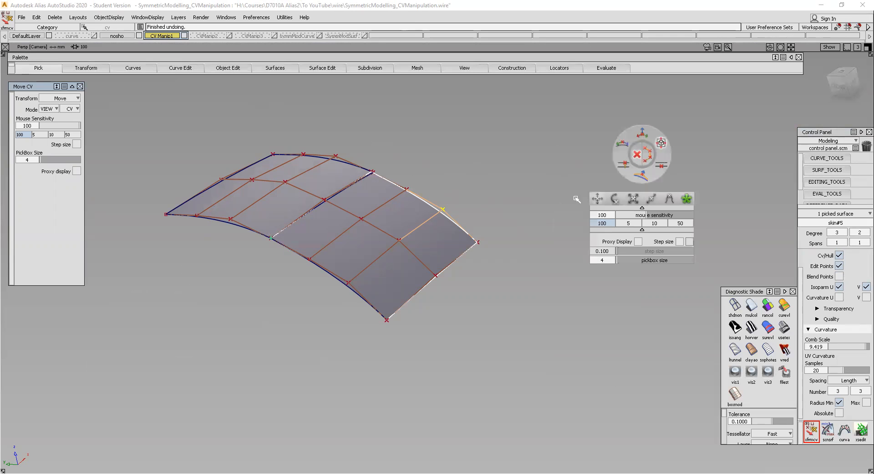
click(637, 155)
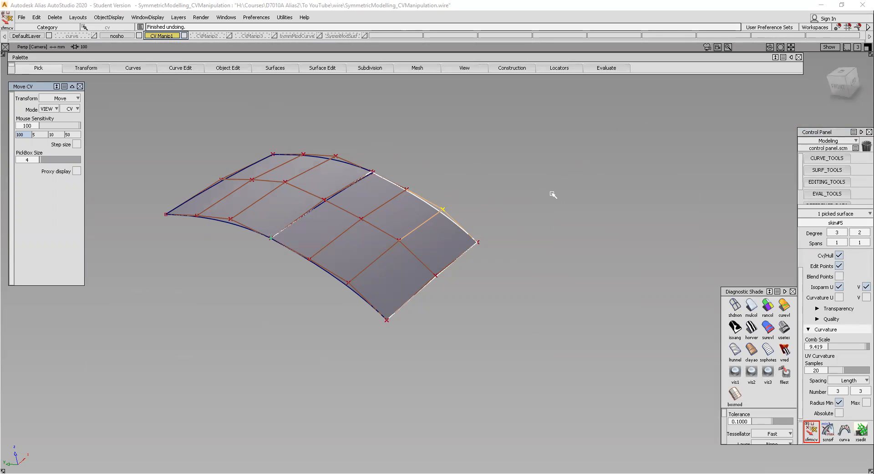
- Clear the selection and, in CV mode, pick individual CVs along the right patch's far edge
ctrl+shift+drag(554, 191, 554, 163)
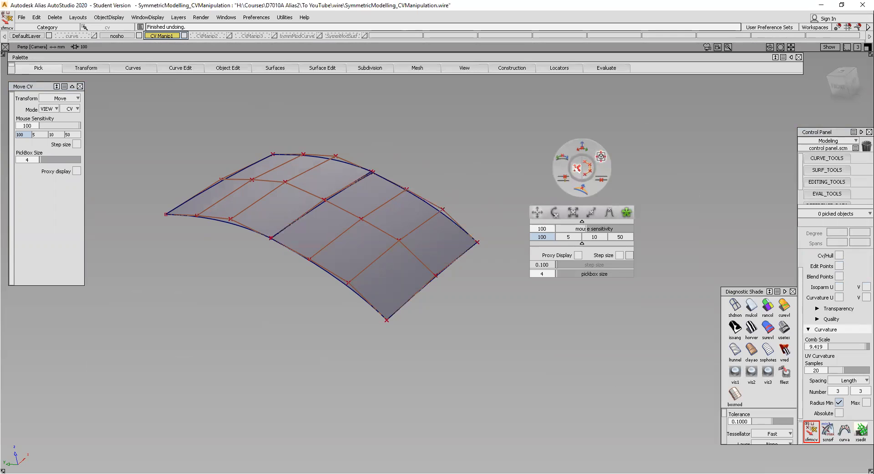
click(574, 168)
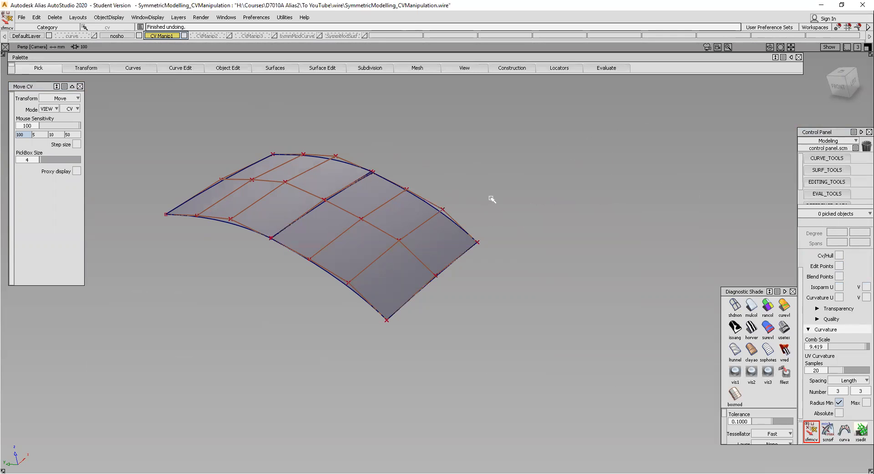
click(443, 209)
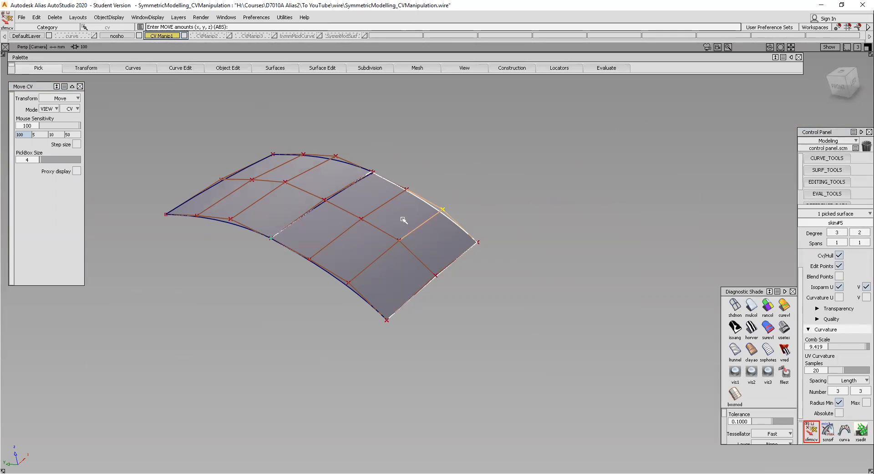
click(407, 188)
click(442, 208)
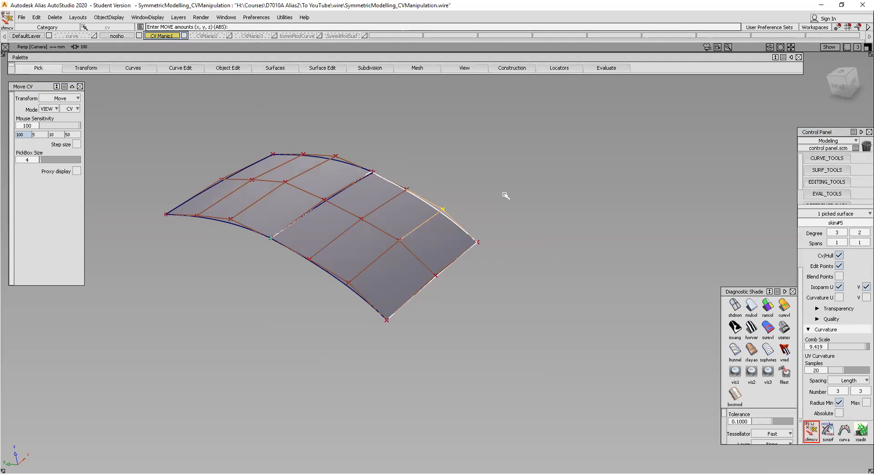
- Switch Move CV to HULL mode, pick a crosswise and a lengthwise hull on the right patch, and clear the selection
right_click(592, 198)
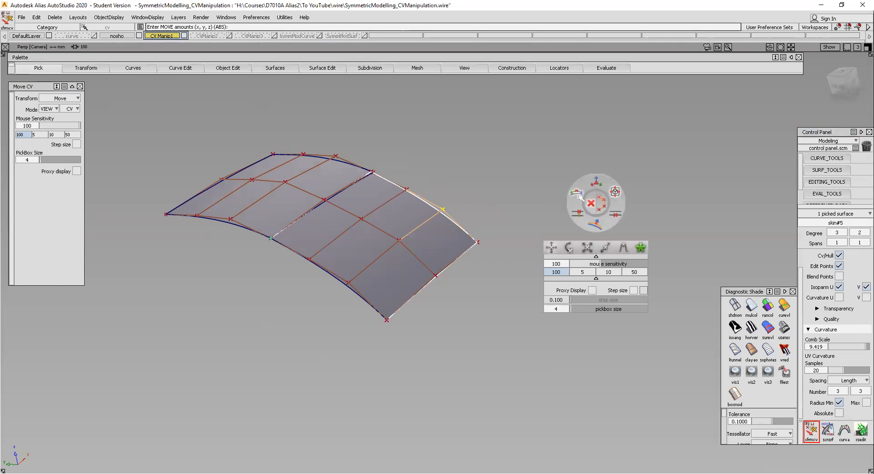
click(597, 208)
click(432, 218)
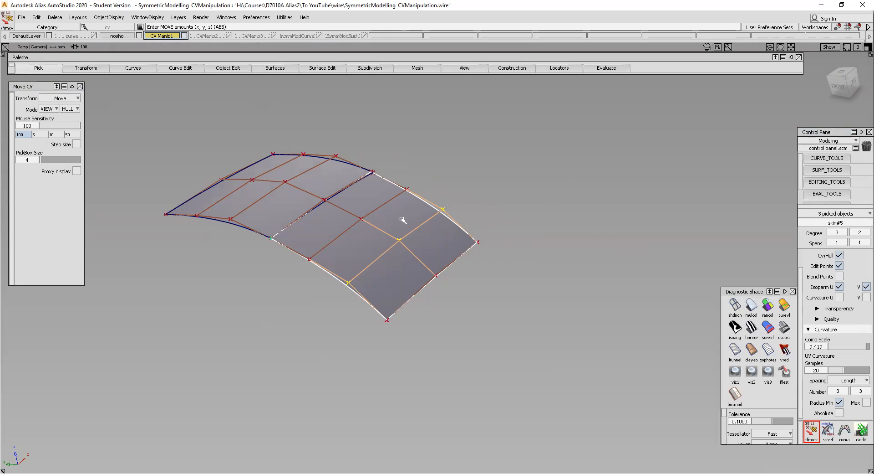
click(452, 217)
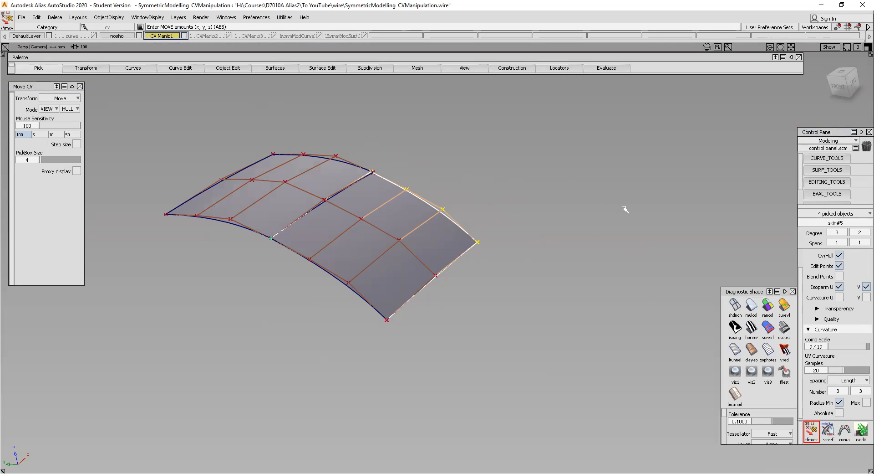
click(418, 167)
- Examine close up how the two patches' CVs line up at the far and near ends of the centre seam
alt+shift+middle_drag(397, 164, 712, 146)
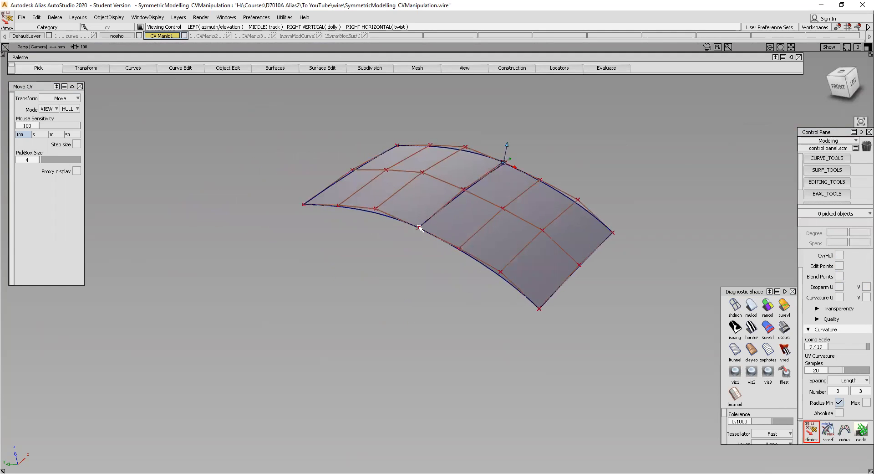
click(419, 227)
alt+shift+right_drag(435, 225, 202, 254)
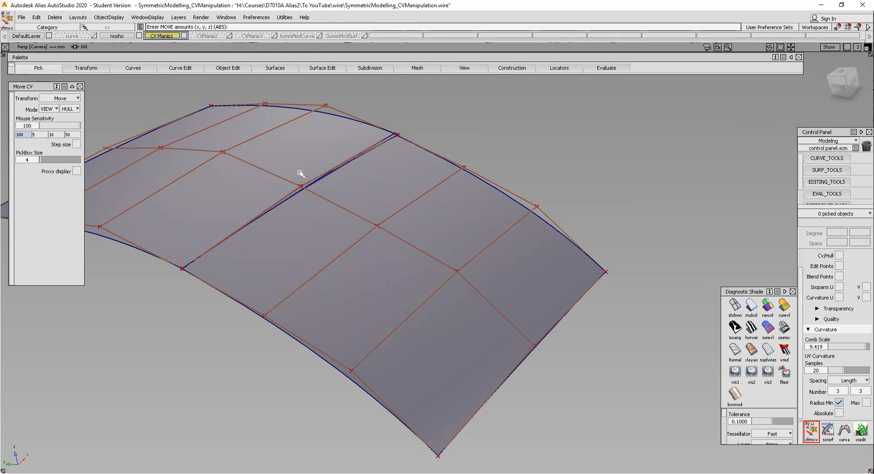
alt+shift+middle_drag(421, 148, 439, 213)
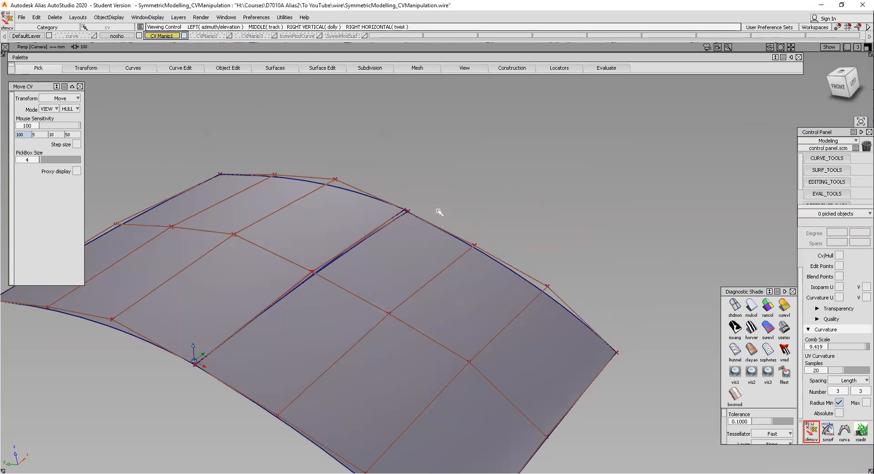
click(406, 211)
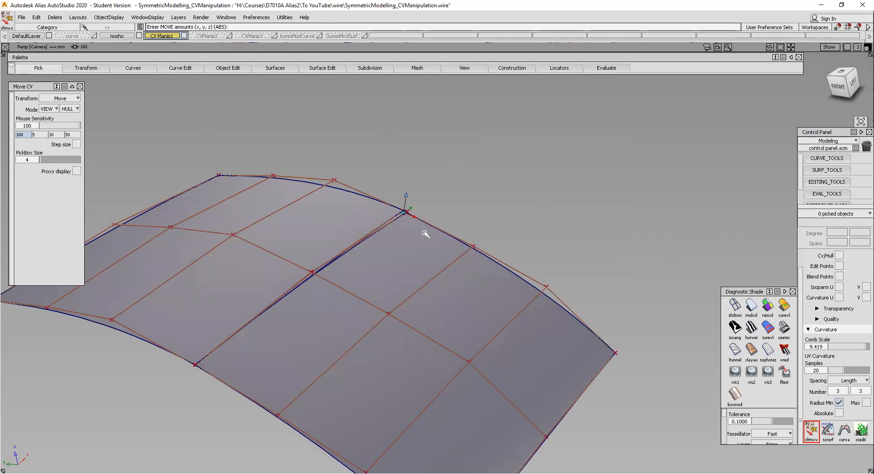
scroll(441, 204, up, 3)
scroll(441, 204, up, 4)
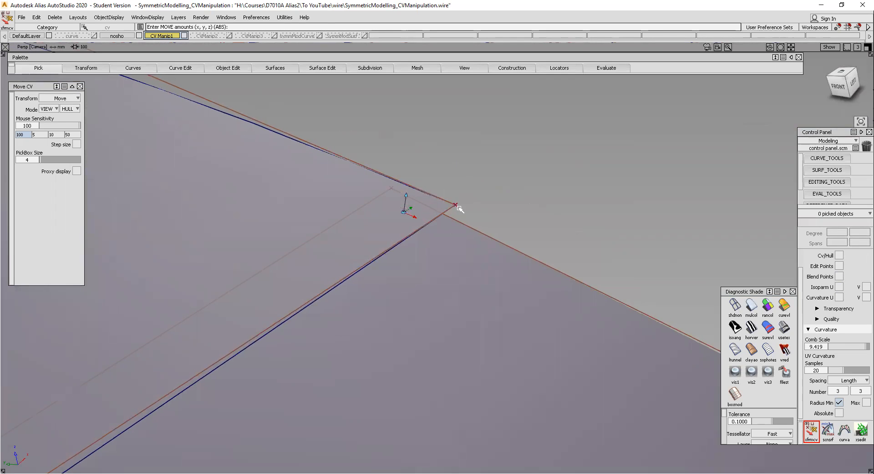
alt+shift+right_drag(405, 163, 335, 250)
alt+shift+middle_drag(535, 181, 599, 131)
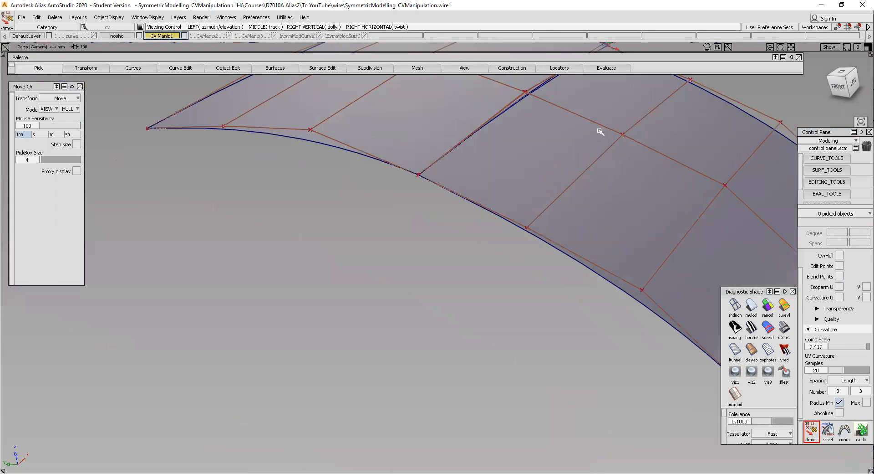
click(420, 175)
scroll(468, 148, up, 5)
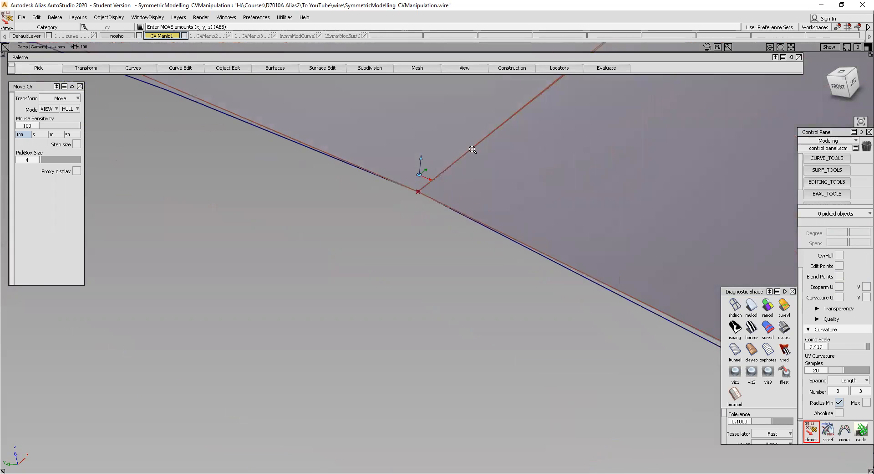
alt+shift+right_drag(491, 157, 417, 228)
alt+shift+middle_drag(437, 121, 314, 245)
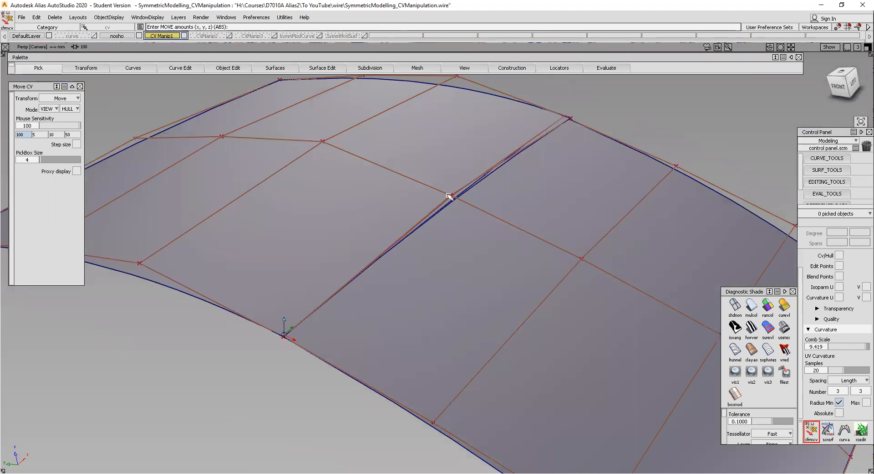
- Inspect the pair of middle CVs on the centre seam between the two patches at close range
alt+shift+click(451, 196)
alt+shift+right_drag(489, 253, 535, 181)
alt+shift+drag(536, 181, 483, 229)
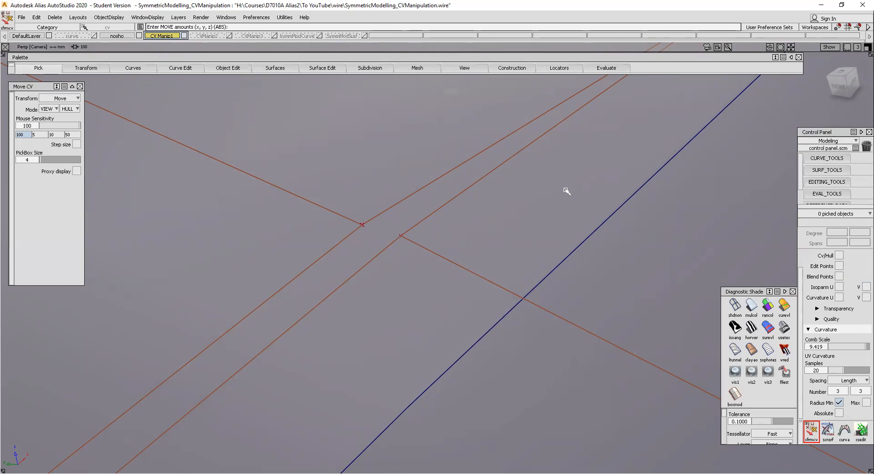
- Pick the right patch's middle CV on the centre seam and snap it onto the left patch's matching CV
key(c)
click(401, 236)
ctrl+shift+right_drag(564, 221, 569, 197)
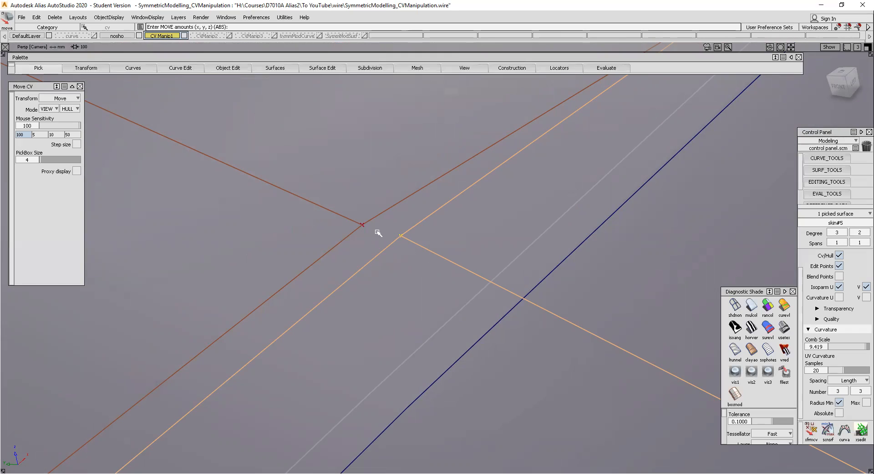
click(359, 215)
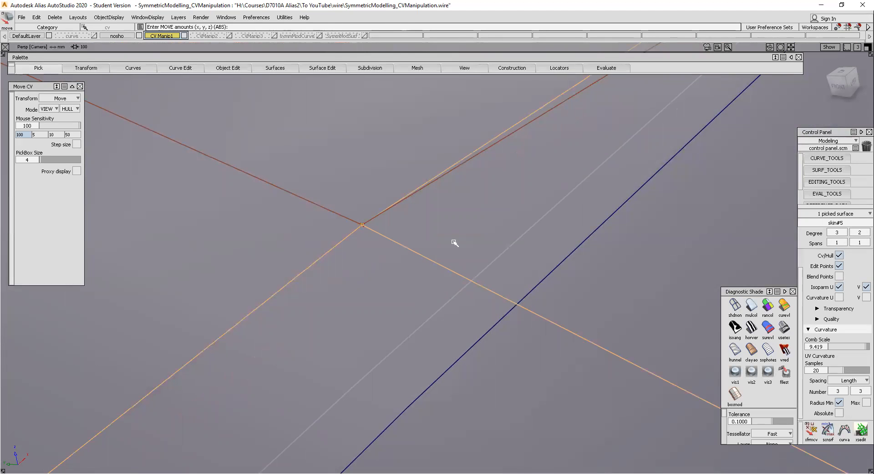
- Pick the right patch's corner CV at the far end of the seam and snap it onto the left patch's corner CV
alt+shift+right_drag(443, 183, 432, 200)
alt+shift+middle_drag(410, 182, 304, 292)
click(431, 223)
alt+shift+right_drag(427, 246, 546, 201)
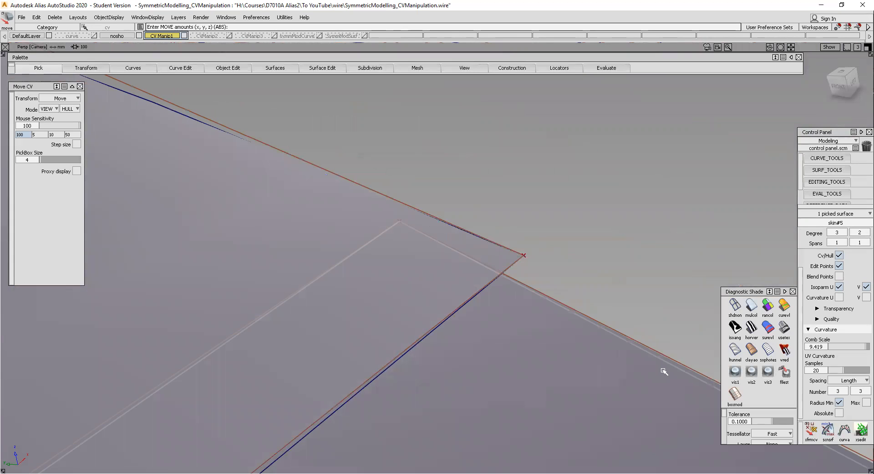
alt+shift+drag(429, 234, 404, 228)
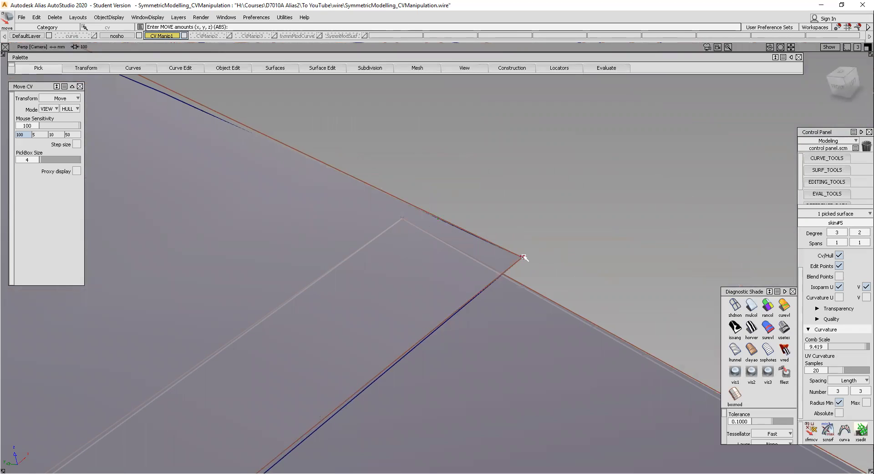
ctrl+shift+drag(568, 189, 568, 167)
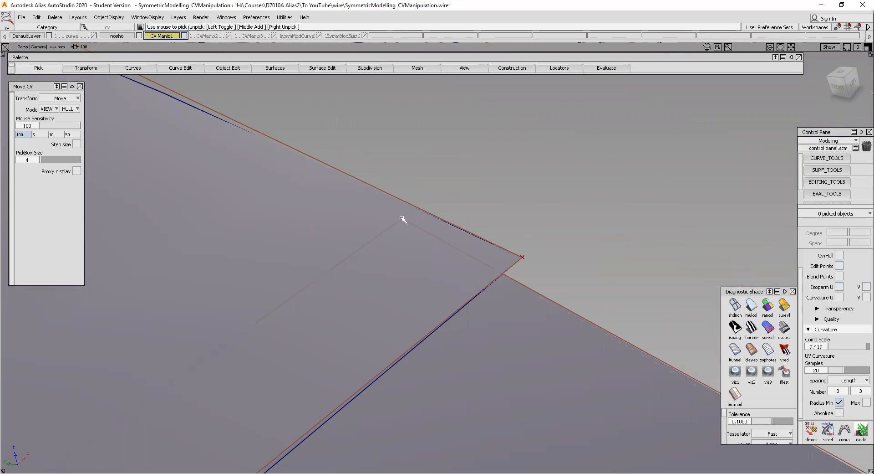
ctrl+shift+middle_drag(612, 185, 611, 164)
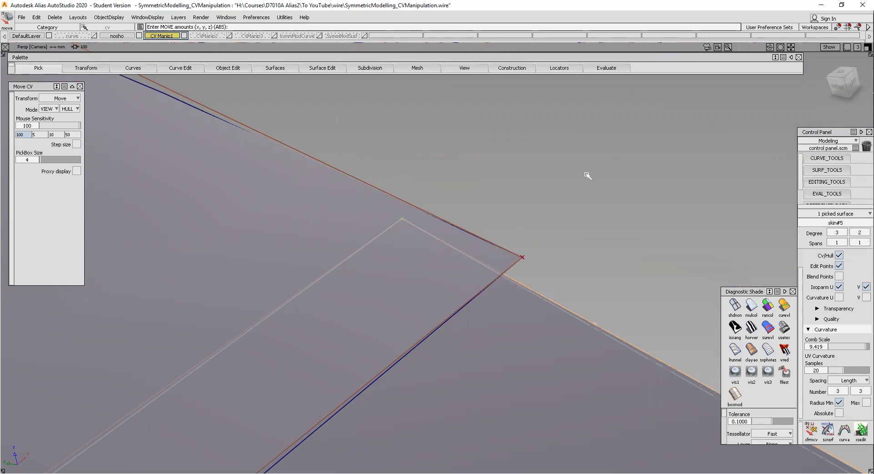
ctrl+click(525, 248)
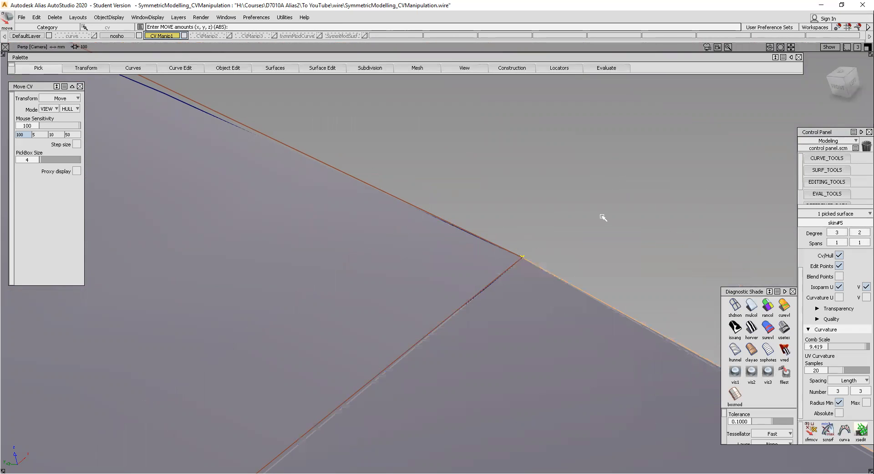
- Clear the selection and check the centre seam with Surface Continuity set to G2 Curvature Continuity
alt+shift+right_drag(396, 160, 394, 210)
alt+shift+middle_drag(394, 211, 386, 153)
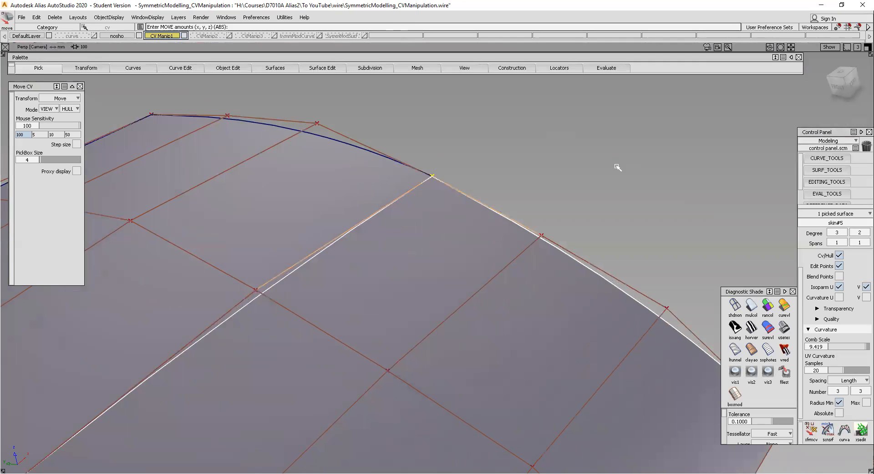
alt+shift+right_drag(441, 144, 440, 182)
mouse_move(440, 182)
alt+shift+middle_down()
mouse_move(447, 177)
mouse_move(441, 177)
alt+shift+middle_up()
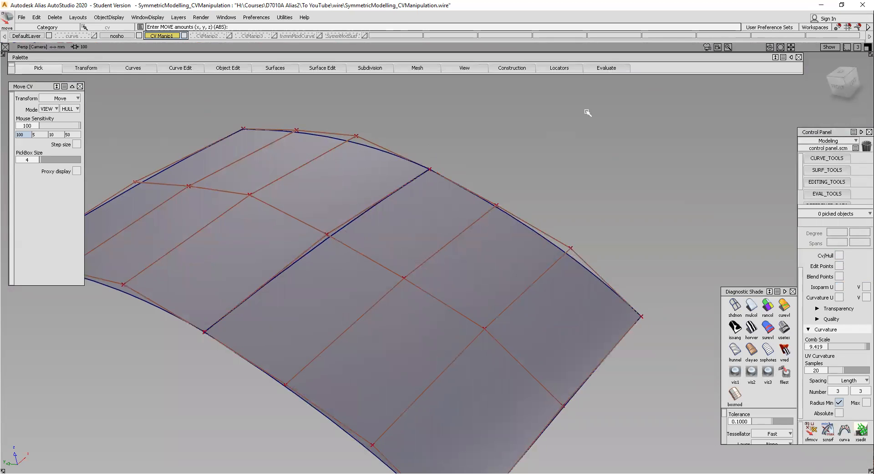
click(601, 68)
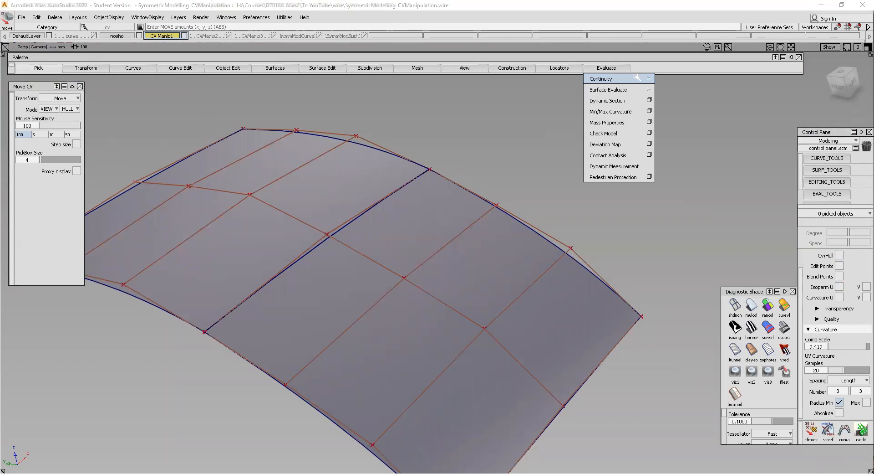
mouse_move(637, 78)
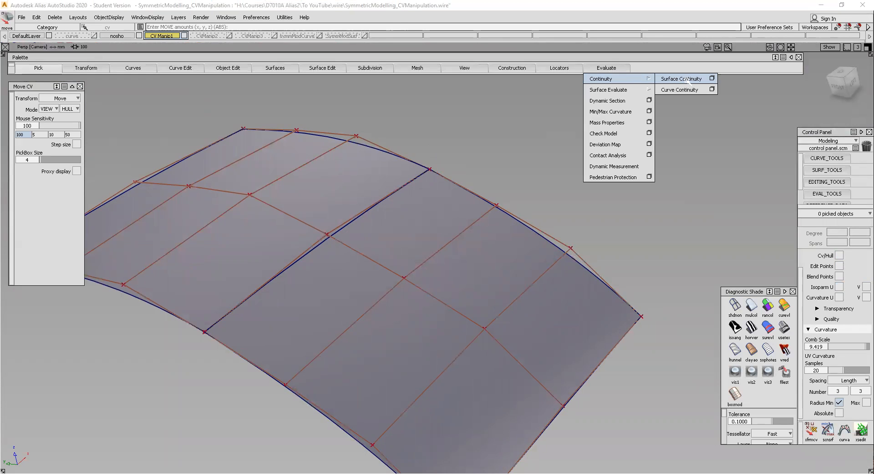
click(711, 78)
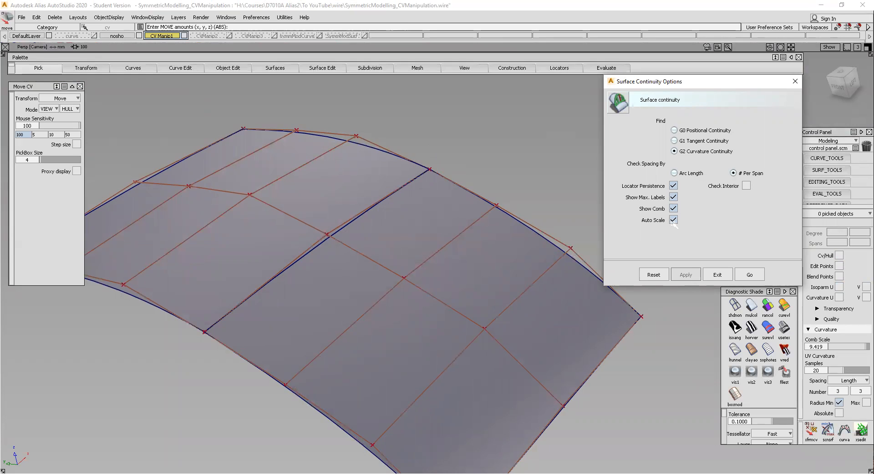
click(751, 275)
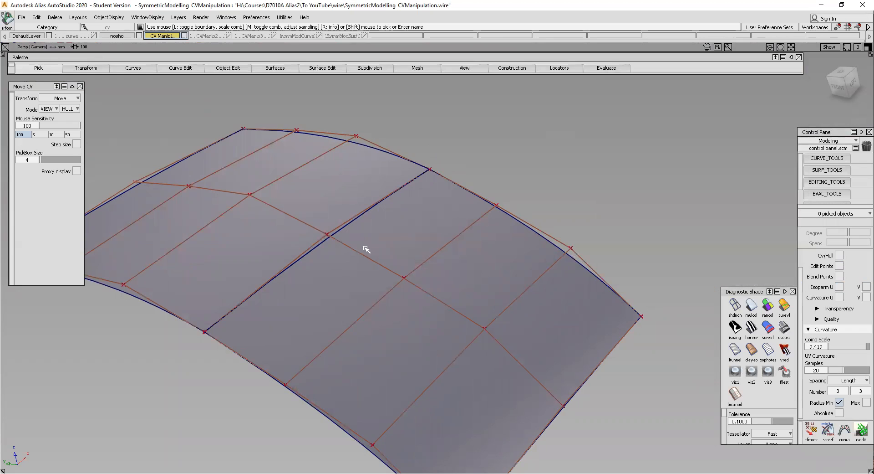
click(343, 230)
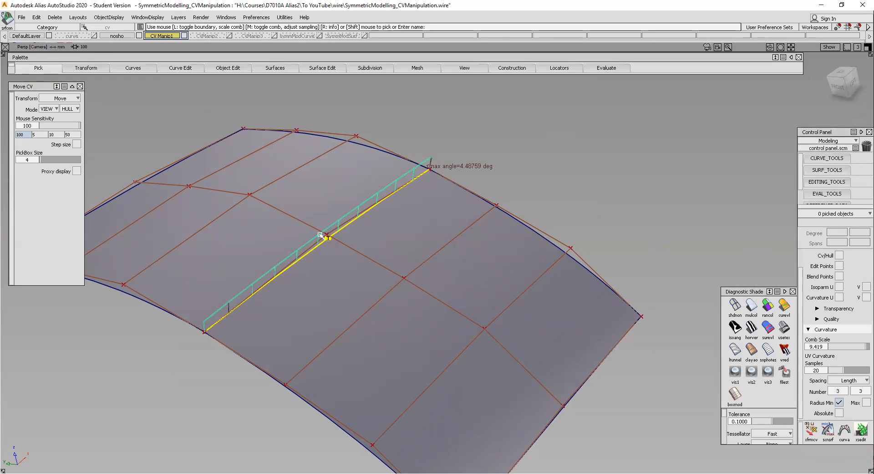
- Examine the continuity comb and maximum labels along the centre seam from several distances and angles
scroll(322, 238, up, 4)
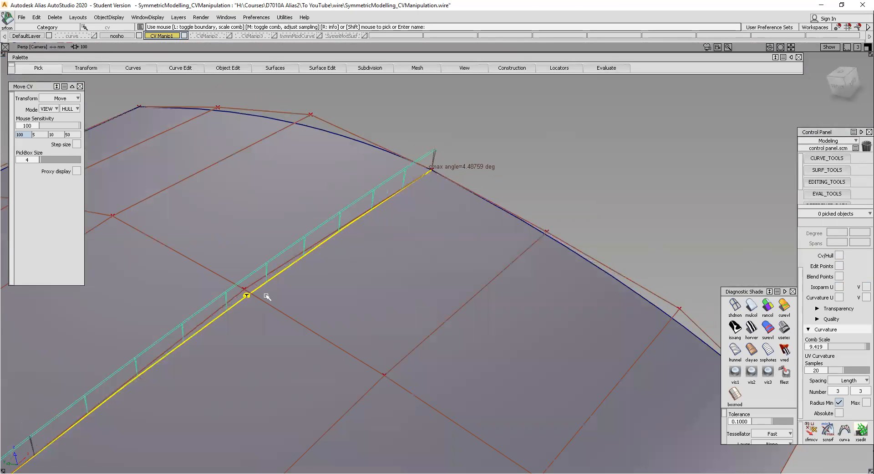
scroll(256, 280, down, 4)
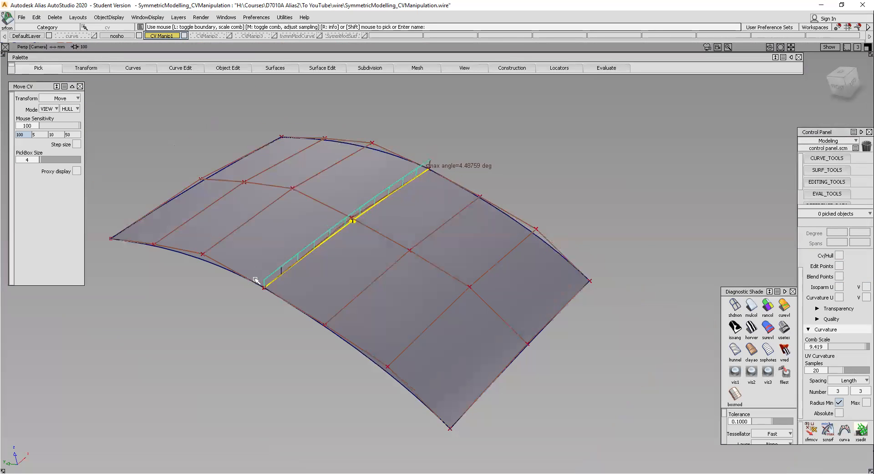
scroll(256, 279, up, 3)
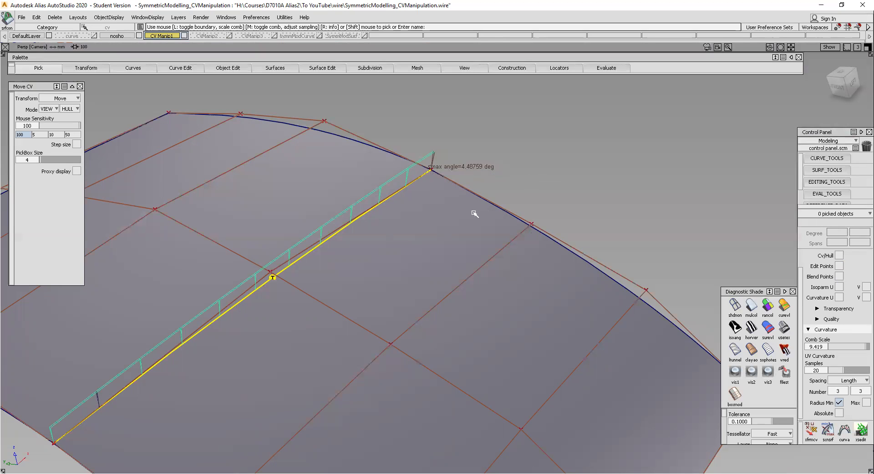
alt+shift+middle_drag(357, 239, 409, 197)
alt+shift+right_drag(430, 159, 430, 175)
alt+shift+drag(430, 177, 395, 196)
alt+shift+middle_drag(394, 196, 304, 229)
- Restart the Move CV tool and switch its pick mode to CV
click(810, 429)
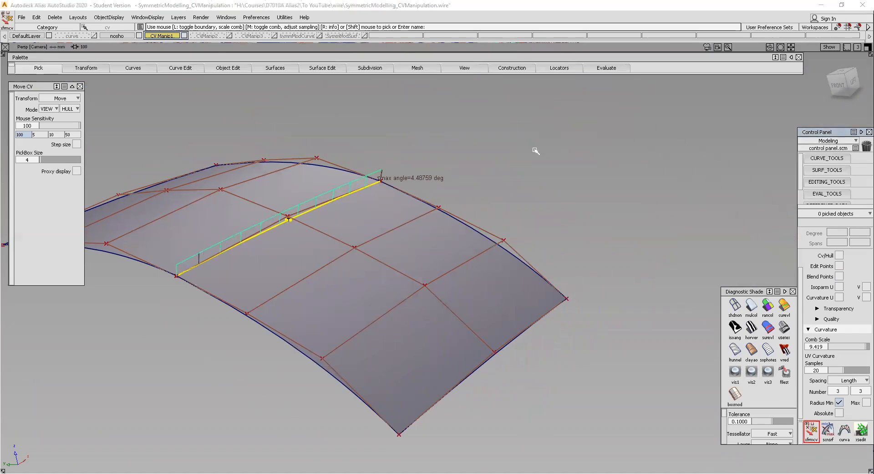
right_click(659, 165)
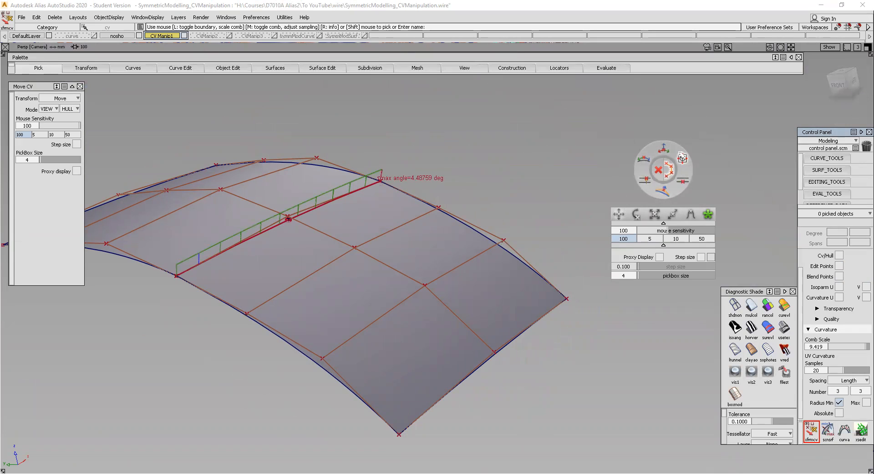
key(space)
key(space)
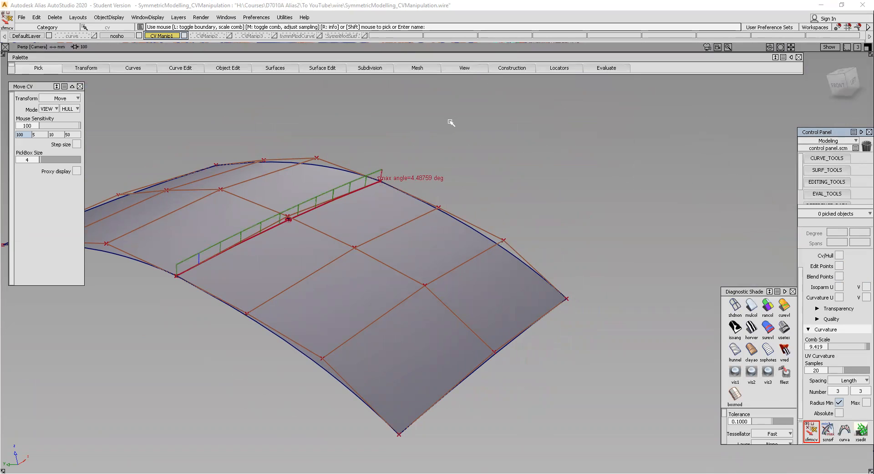
key(space)
key(space)
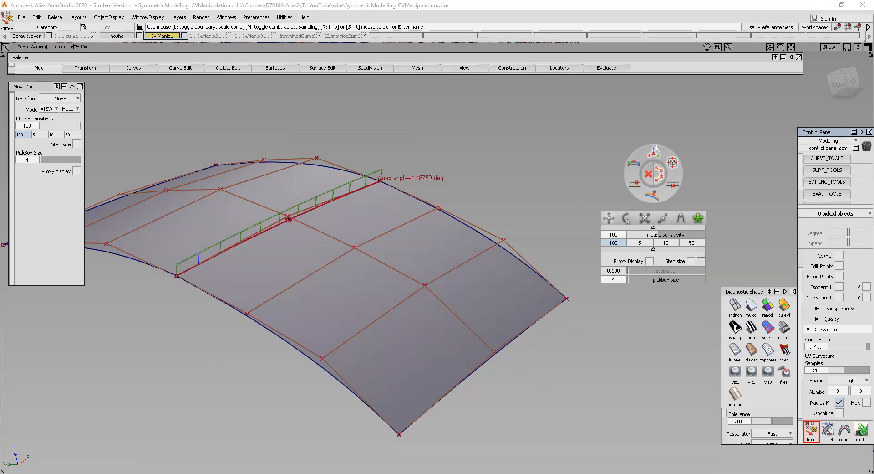
click(649, 174)
key(ctrl+space)
key(ctrl+space)
key(ctrl+space)
key(ctrl+space)
key(ctrl+space)
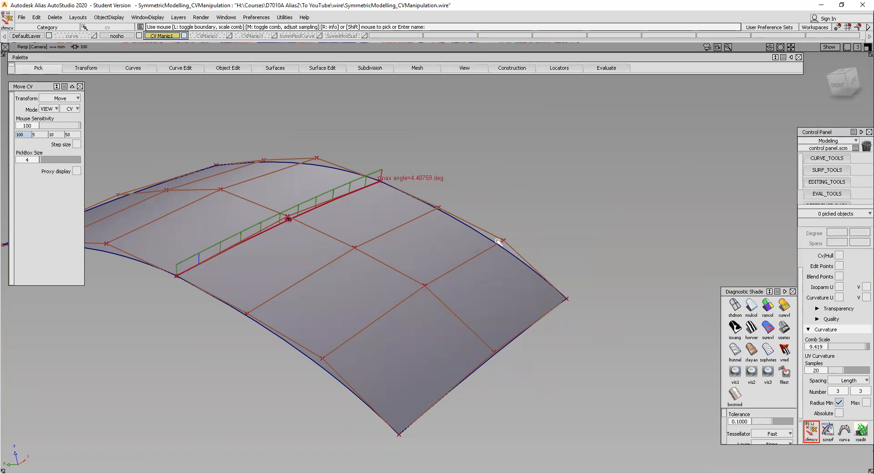
- Pick the right patch's far-edge CV nearest its outer corner and set the movement mode to XYZ
click(504, 240)
key(ctrl+space)
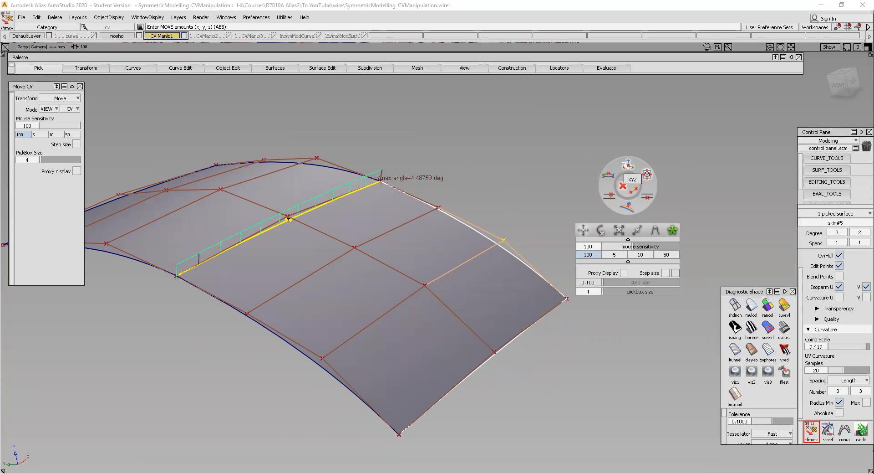
click(626, 163)
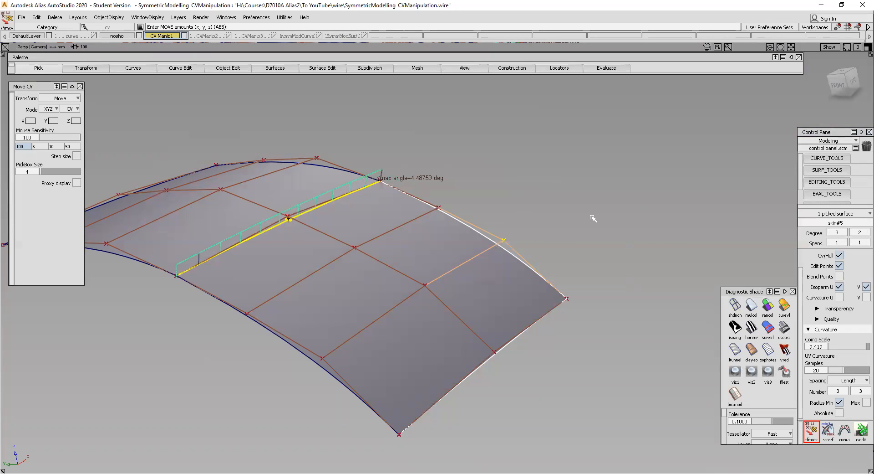
- Set the mouse sensitivity to 7, try moving the picked CV along the X axis, and undo the moves
drag(637, 188, 561, 207)
key(space)
drag(565, 277, 535, 281)
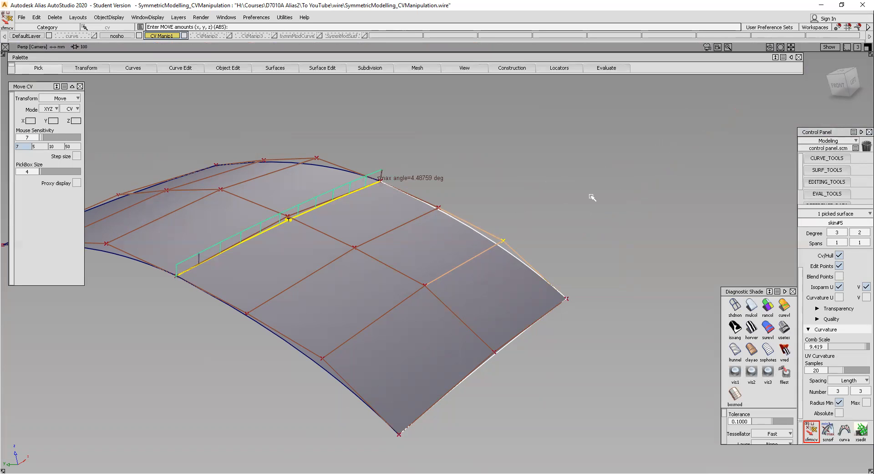
key(ctrl+z)
drag(607, 184, 635, 184)
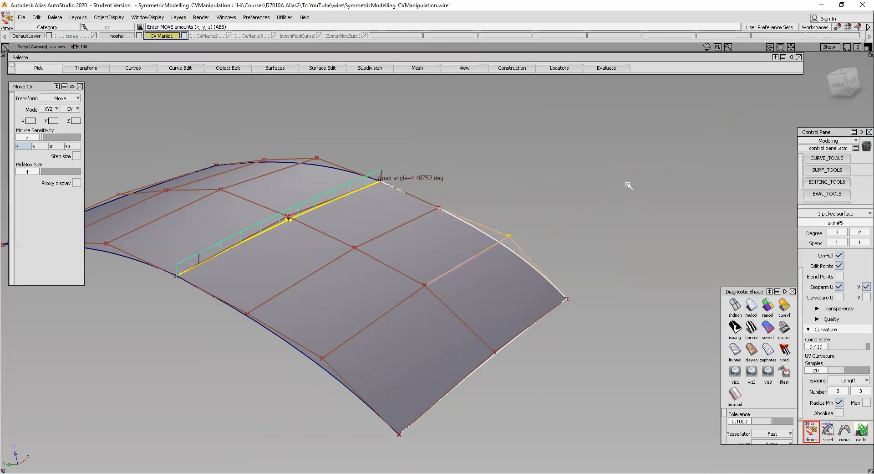
key(ctrl+z)
- Try moving the far-edge CV along another axis at sensitivity 7 and undo each move
scroll(623, 235, down, 3)
middle_drag(603, 259, 588, 281)
key(ctrl+z)
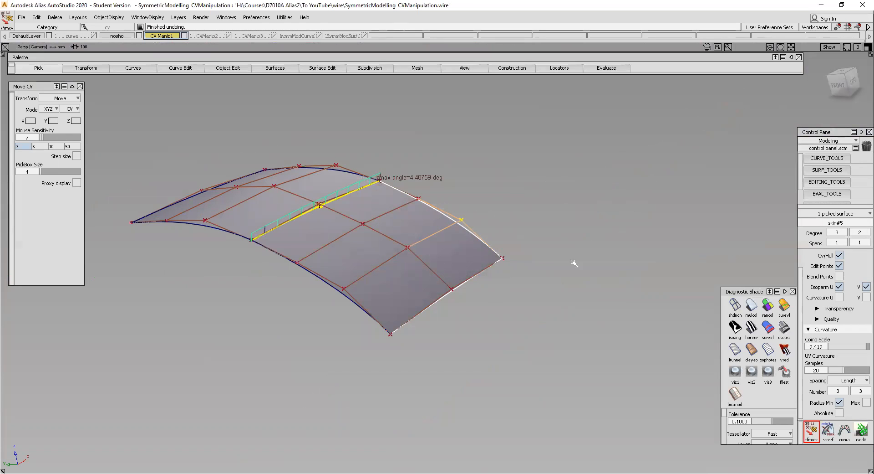
middle_drag(603, 332, 601, 169)
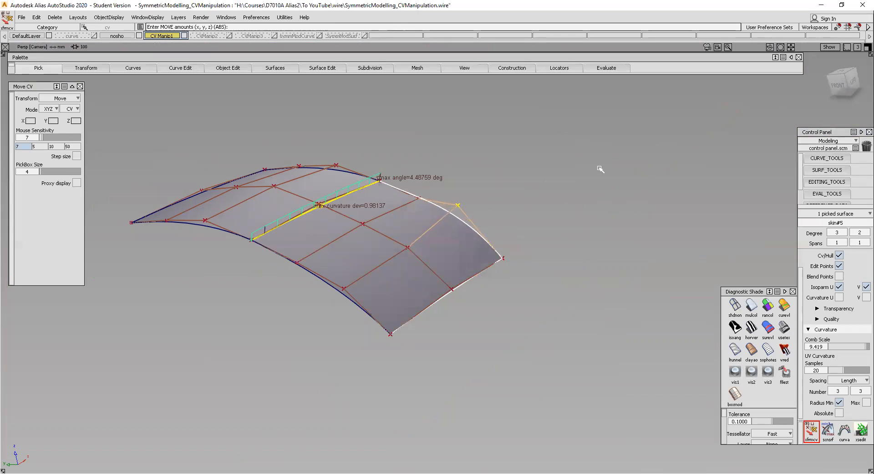
key(ctrl+z)
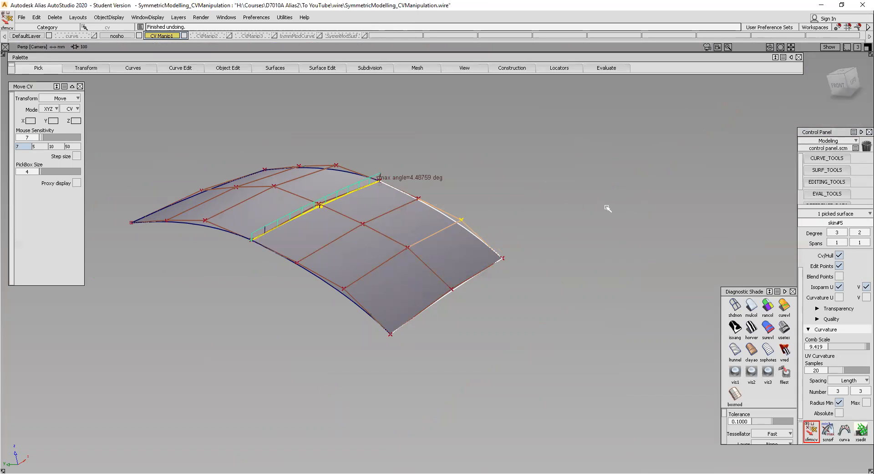
- Set the mouse sensitivity to 250, try moving the picked CV with it, and undo the move
key(space)
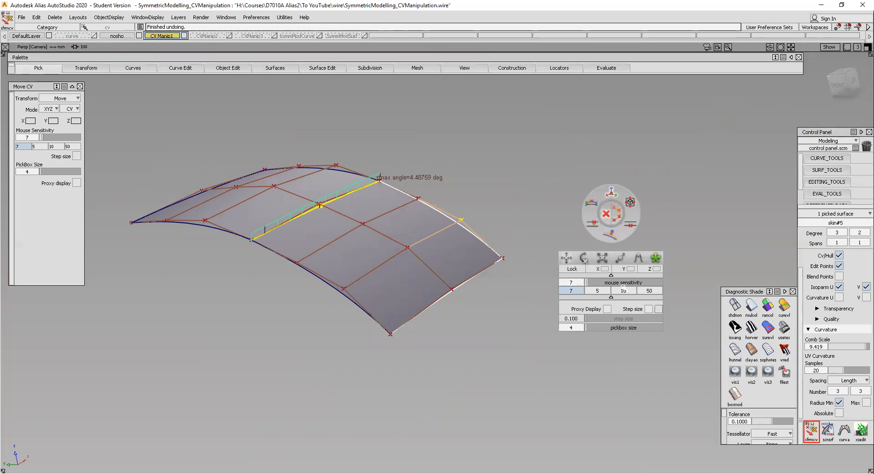
drag(588, 282, 679, 289)
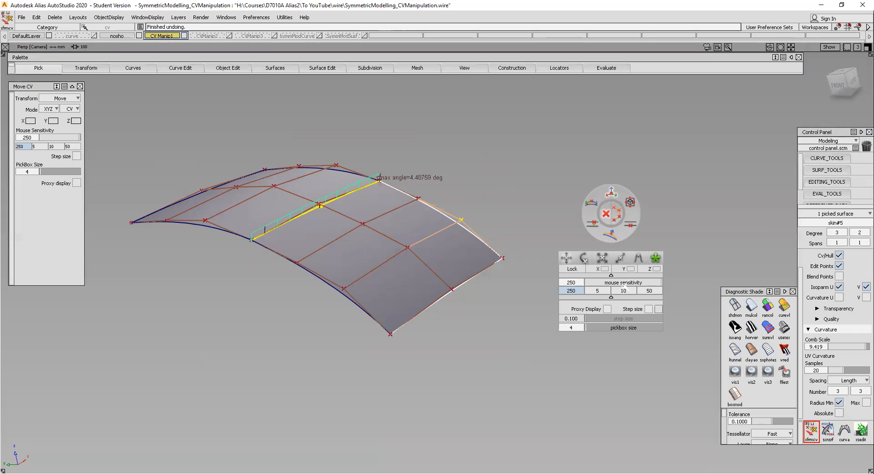
click(508, 214)
right_drag(540, 219, 577, 178)
key(ctrl+z)
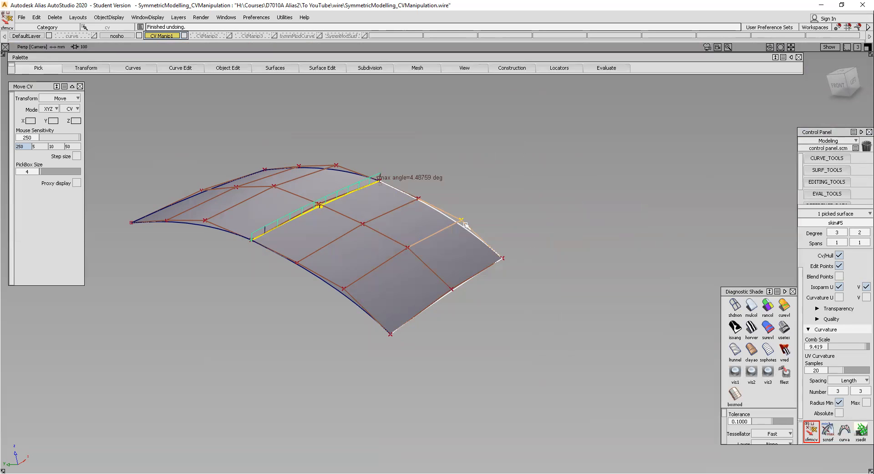
- Set the Move CV mouse sensitivity to 40
right_click(538, 192)
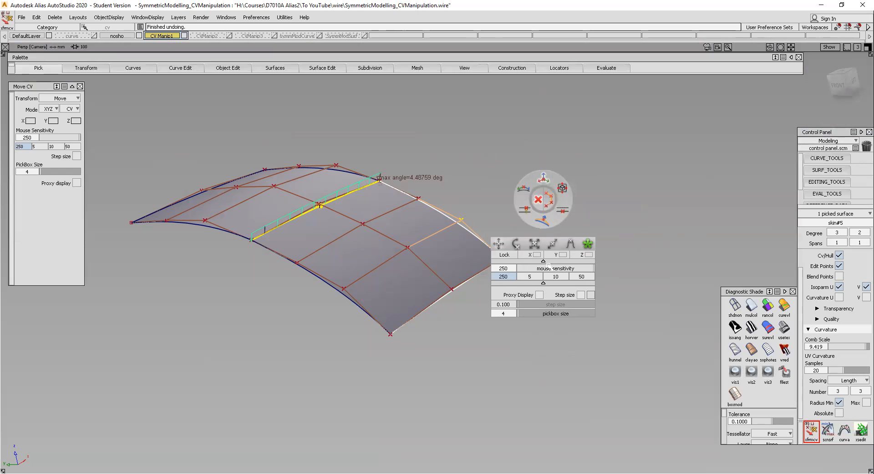
drag(563, 268, 539, 271)
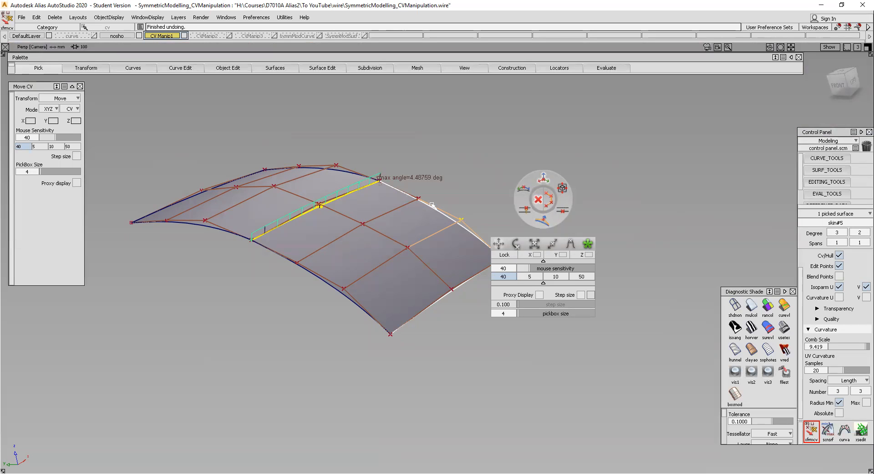
key(space)
key(space)
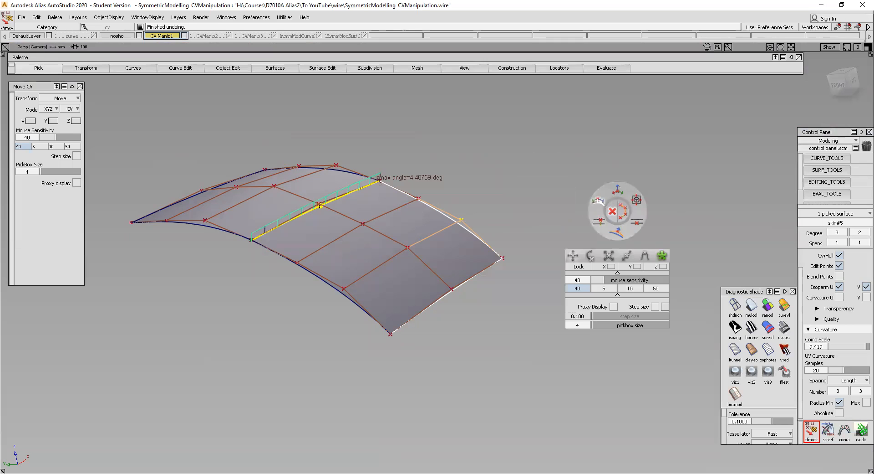
- Set the Move CV mode to Slide and slide the picked far-edge CV back and forth along its hull directions
click(616, 211)
scroll(461, 214, up, 5)
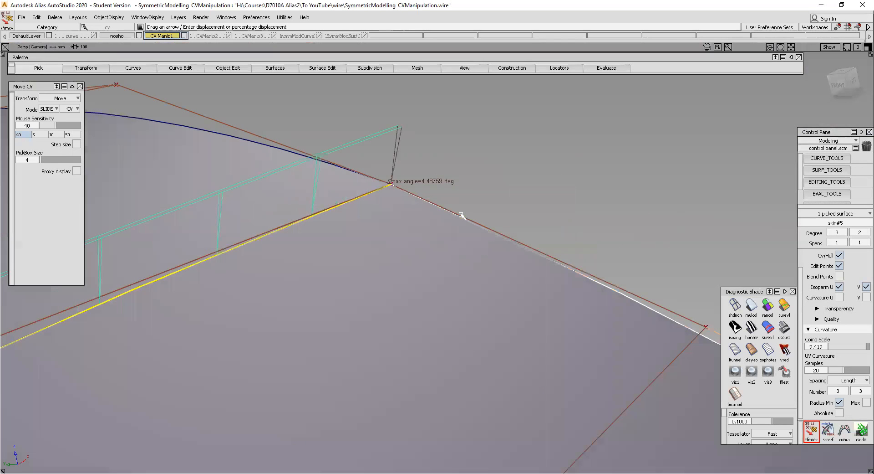
scroll(467, 219, down, 2)
scroll(472, 223, down, 2)
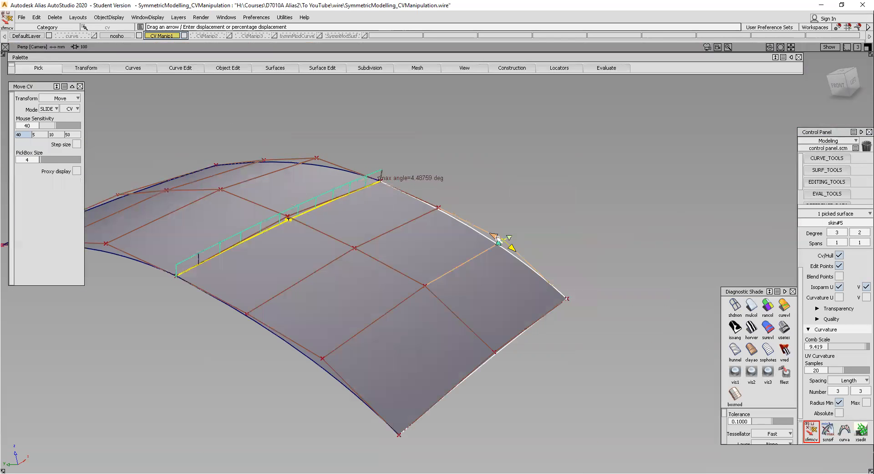
drag(630, 250, 436, 191)
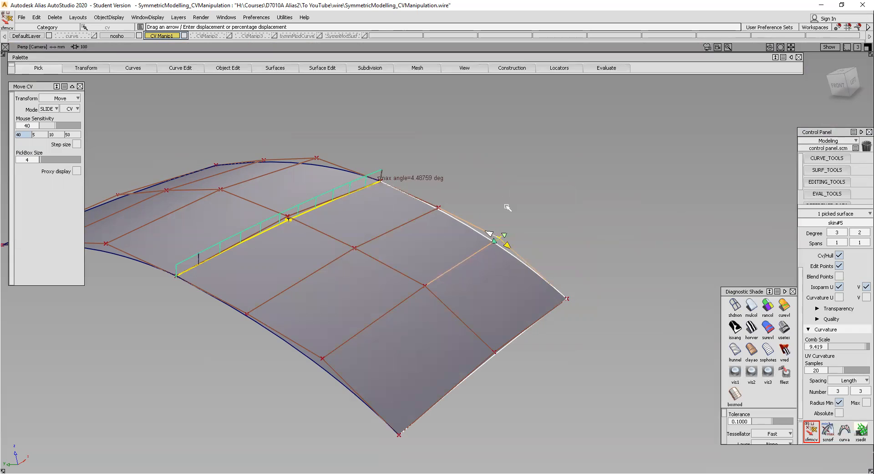
drag(515, 210, 521, 253)
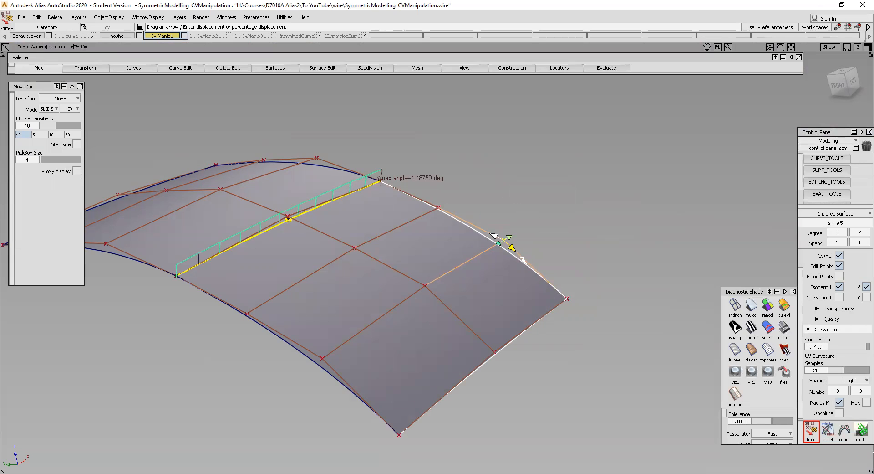
mouse_move(517, 202)
mouse_down()
mouse_move(636, 285)
mouse_move(679, 343)
mouse_move(615, 304)
mouse_move(508, 204)
mouse_up()
middle_drag(556, 228, 454, 203)
- Set the Move CV mode to Projected and pick the middle CV of the second patch's first row beyond the seam
right_click(642, 174)
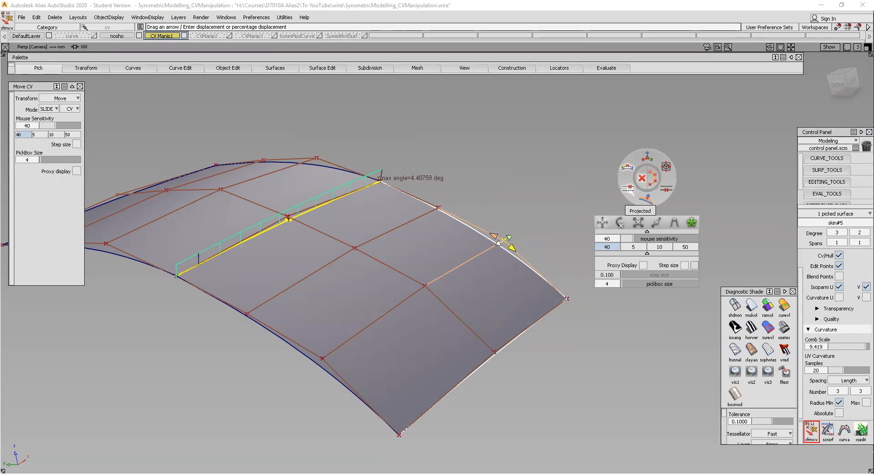
click(631, 192)
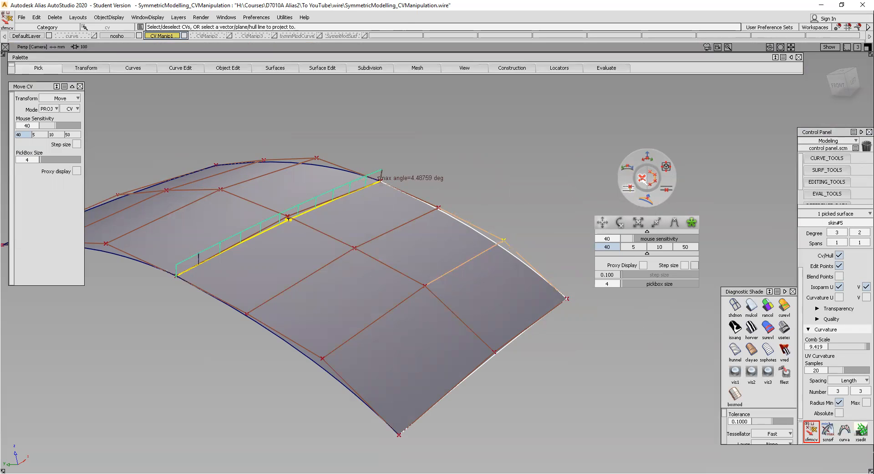
key(space)
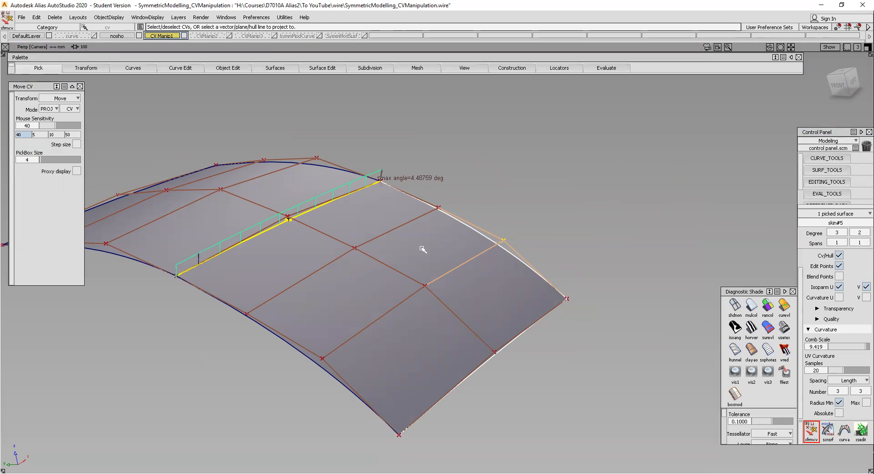
alt+shift+drag(355, 235, 378, 248)
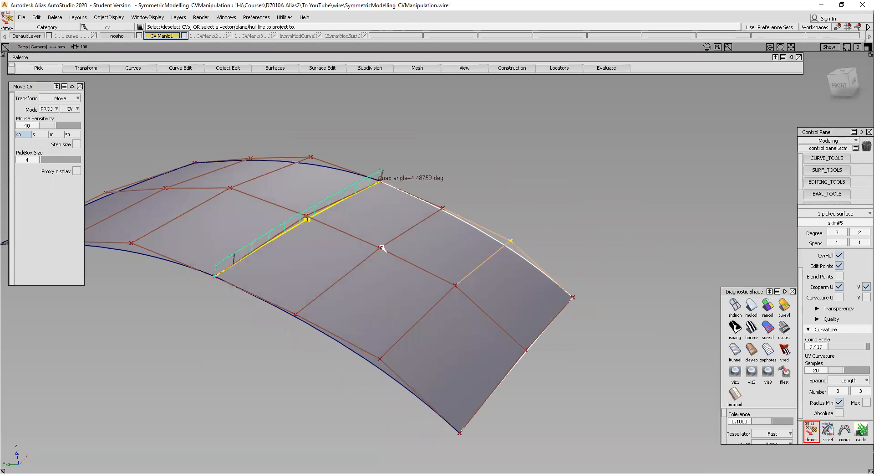
alt+shift+drag(401, 193, 554, 162)
alt+shift+scroll(606, 156, up, 4)
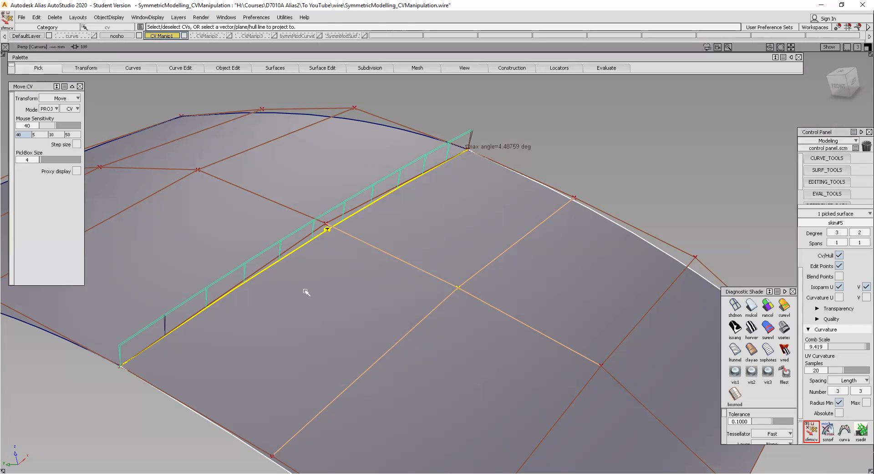
- Project the picked middle CV onto the line of the first patch's middle hull segment at the seam, and slide it along that line
alt+shift+scroll(306, 287, down, 5)
alt+shift+scroll(309, 293, up, 1)
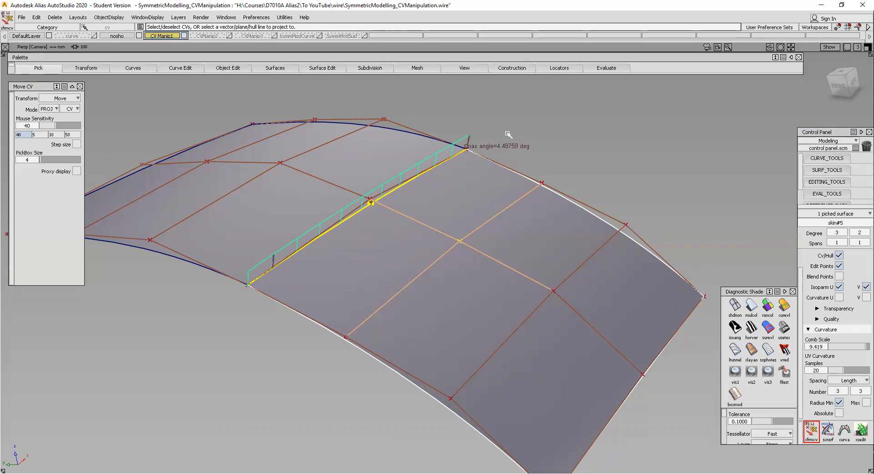
mouse_move(480, 155)
alt+shift+mouse_down()
mouse_move(451, 144)
mouse_move(477, 145)
alt+shift+mouse_up()
alt+shift+middle_drag(409, 149, 414, 144)
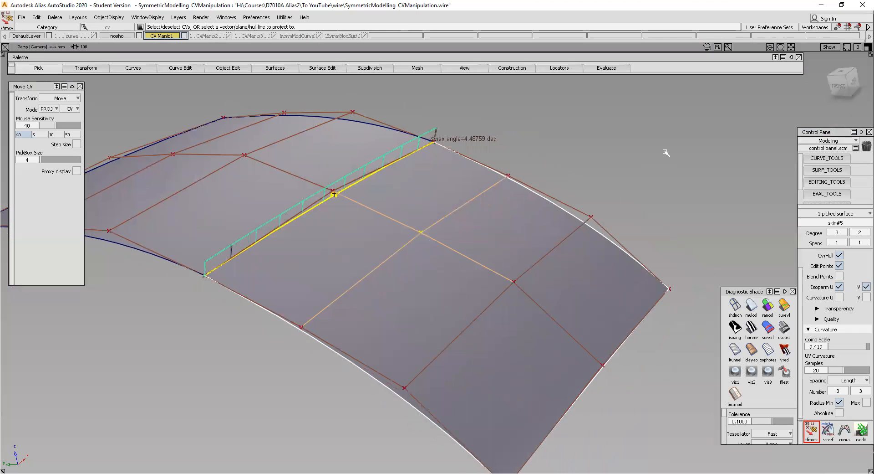
key(space)
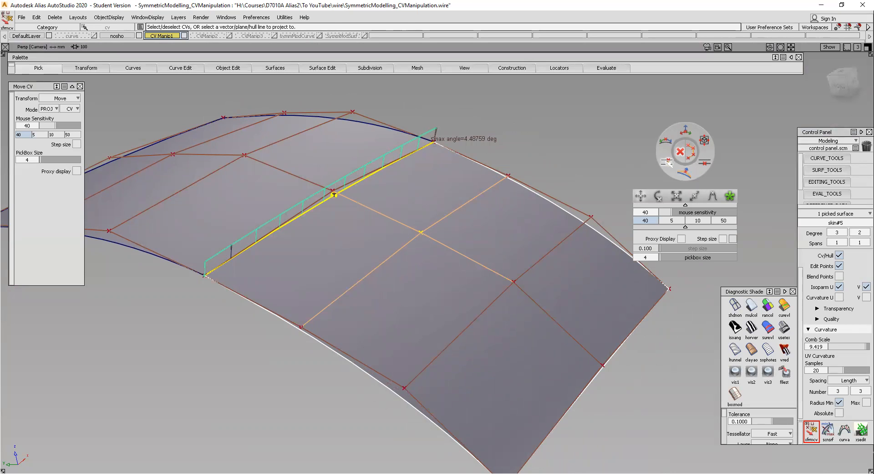
key(space)
alt+shift+middle_drag(377, 181, 495, 202)
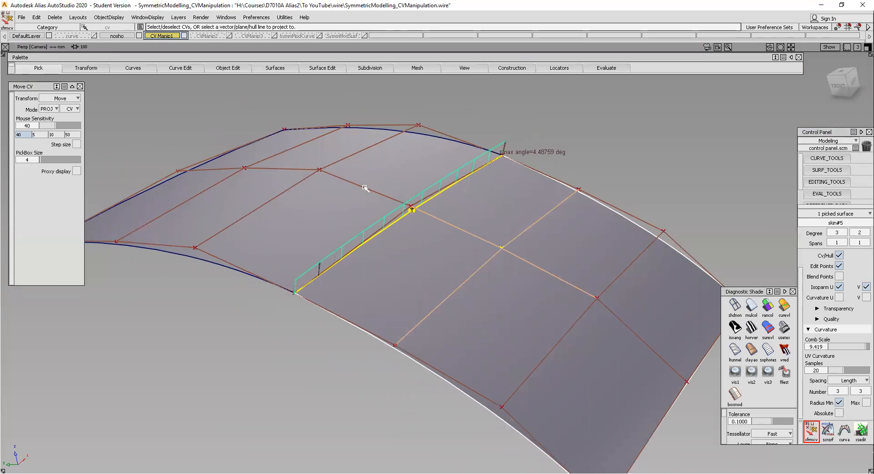
click(365, 187)
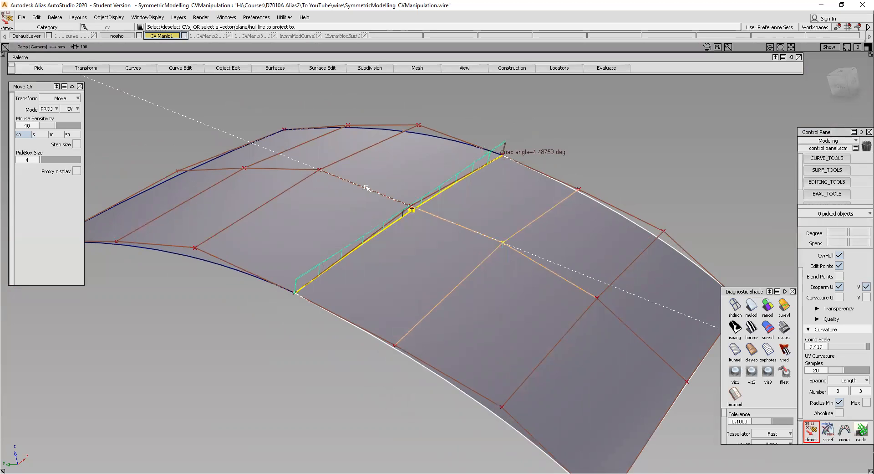
drag(359, 208, 336, 201)
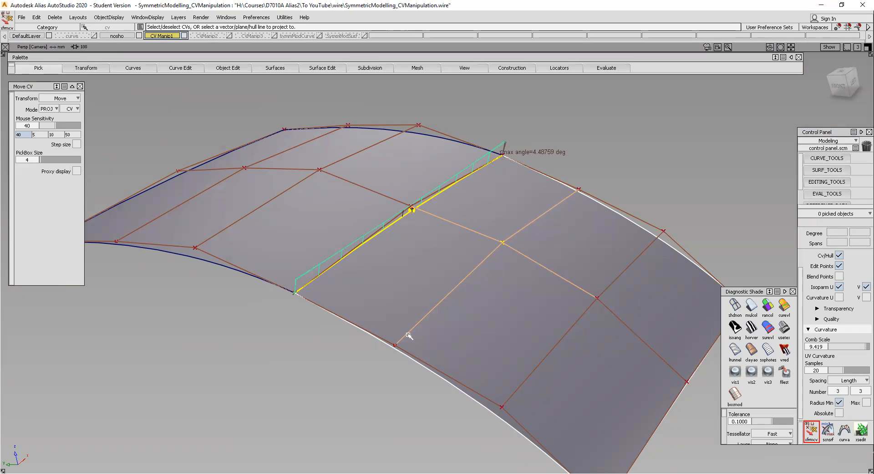
- Project the second patch's near-edge CV beside the seam onto the first patch's near-edge hull line and slide it along that line
click(396, 345)
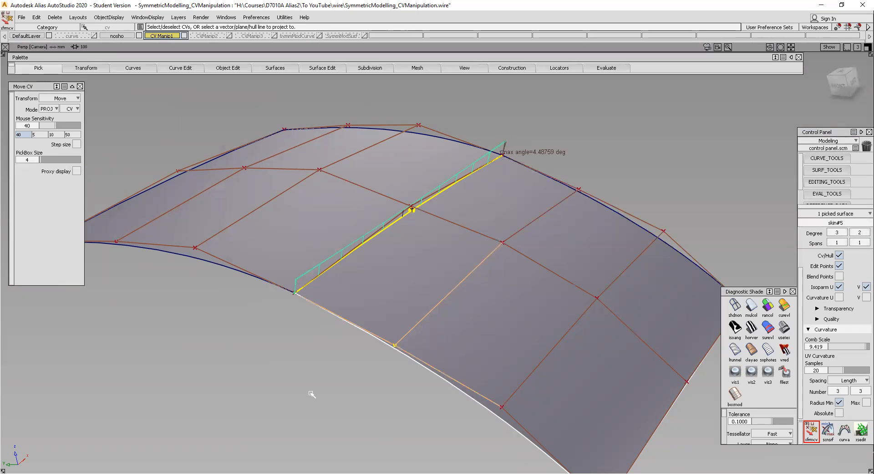
click(220, 258)
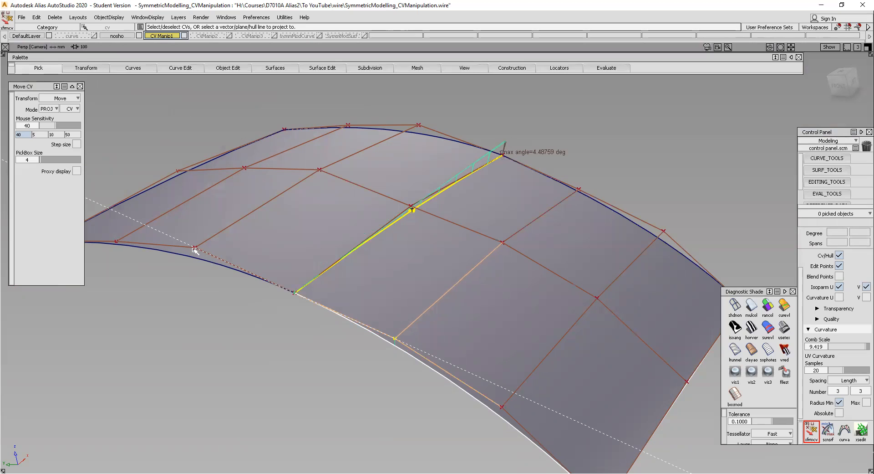
drag(254, 307, 270, 292)
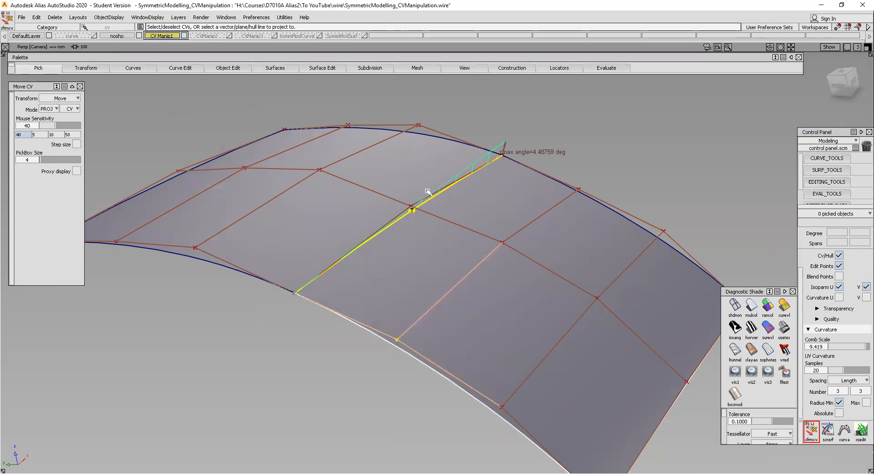
- Project the second patch's far-edge CV beside the seam onto the first patch's far-edge hull line and slide it along that line
click(579, 188)
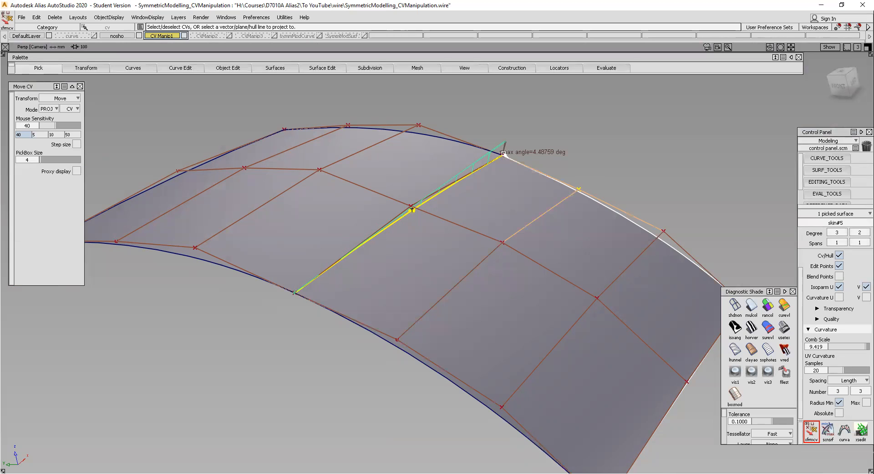
click(448, 134)
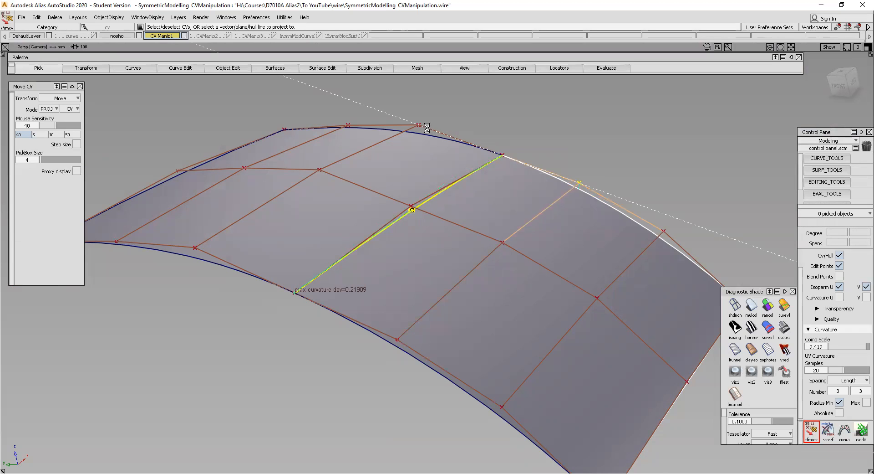
mouse_move(470, 146)
mouse_down()
mouse_move(414, 126)
mouse_move(501, 153)
mouse_move(421, 128)
mouse_move(482, 148)
mouse_up()
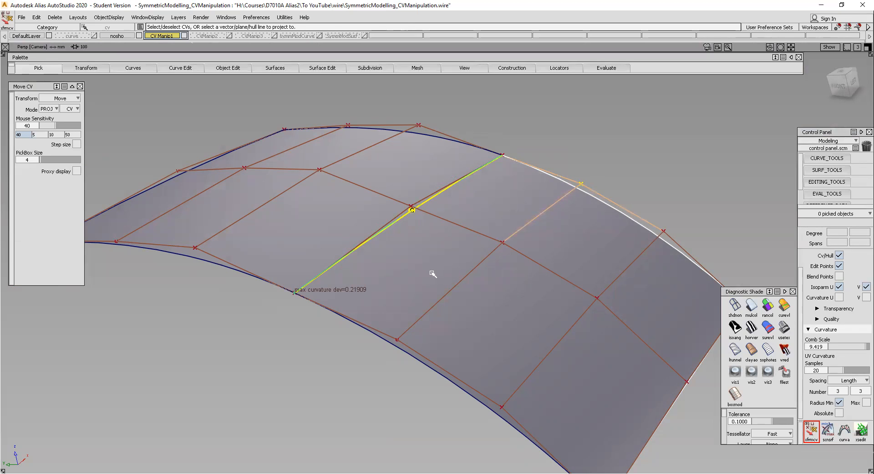
- Deselect the CVs and apply the horver zebra-stripe diagnostic shade to both patches, viewed from above the seam
mouse_move(405, 232)
alt+shift+right_down()
mouse_move(422, 214)
mouse_move(406, 234)
alt+shift+right_up()
alt+shift+middle_drag(466, 205, 554, 193)
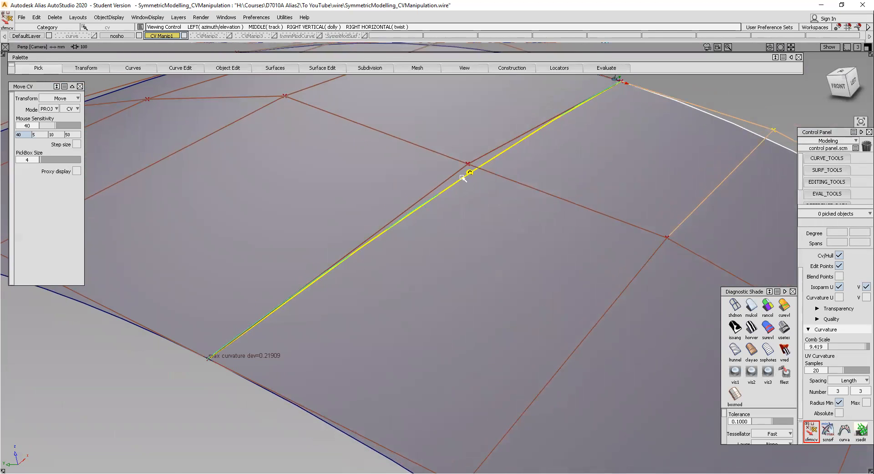
alt+shift+right_drag(427, 153, 539, 201)
alt+shift+drag(538, 201, 361, 248)
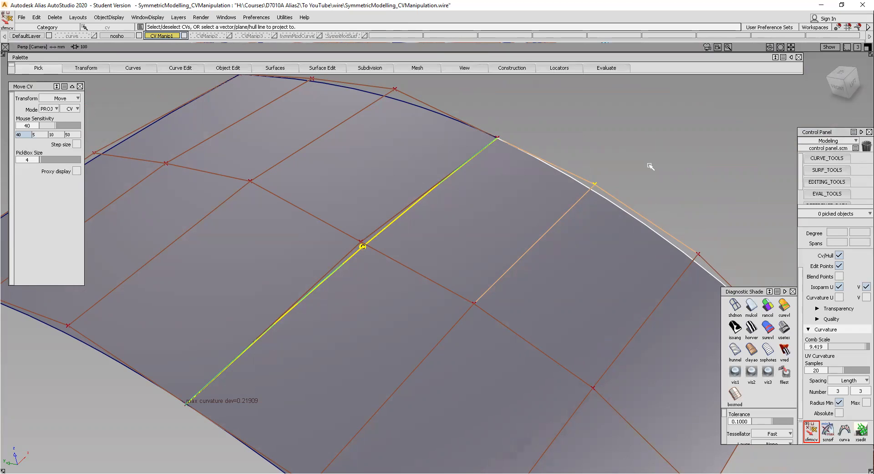
click(671, 239)
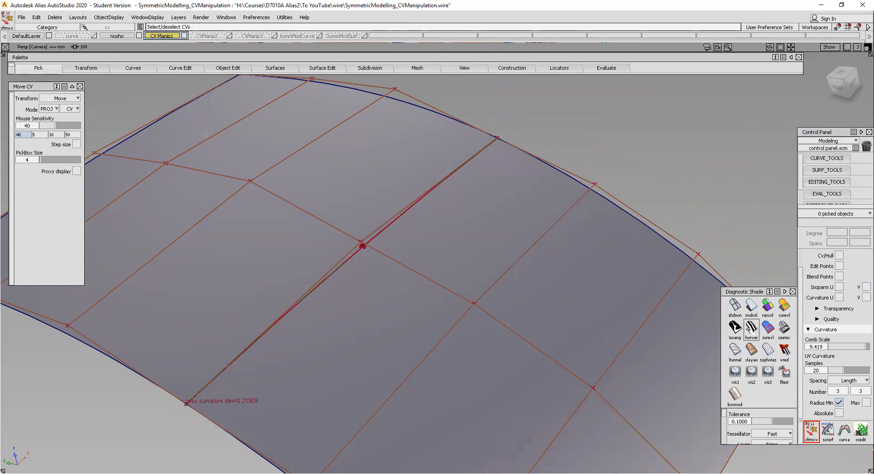
click(749, 329)
mouse_move(652, 266)
alt+shift+mouse_down()
mouse_move(719, 262)
mouse_move(587, 274)
mouse_move(546, 224)
mouse_move(467, 230)
alt+shift+mouse_up()
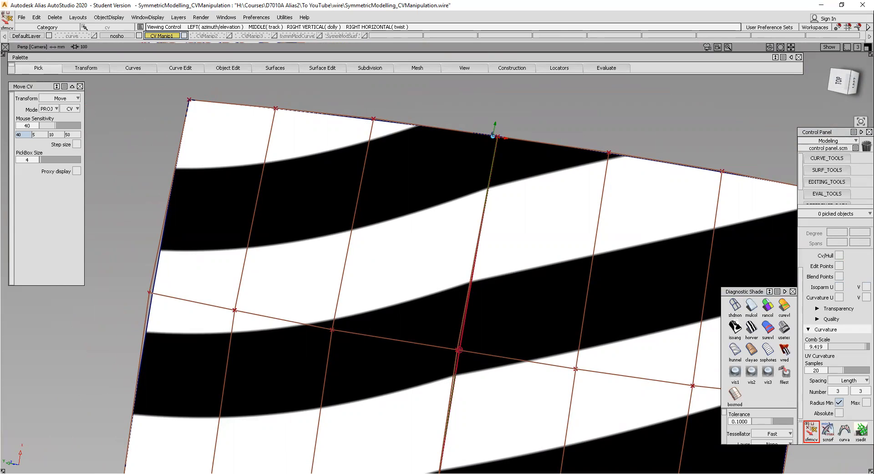
- Enlarge the Diagnostic Shade window and set the shading tolerance to 0.0100 and the tessellator to Accurate
drag(756, 292, 737, 80)
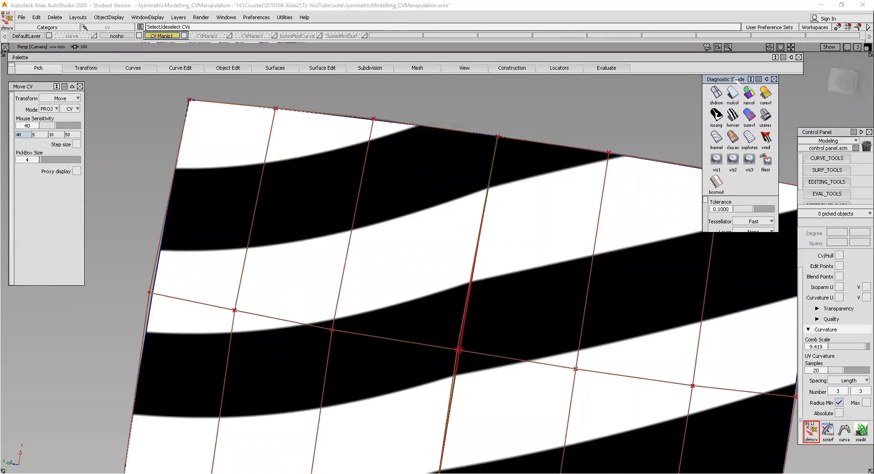
drag(754, 209, 761, 321)
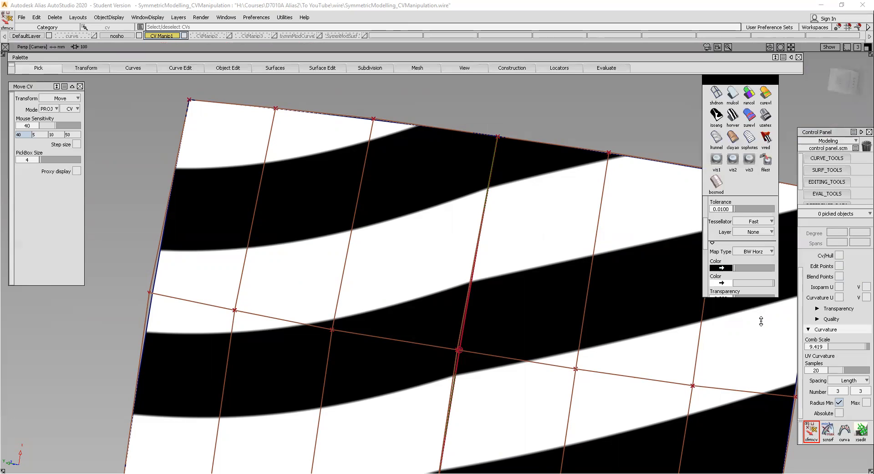
click(771, 222)
click(765, 242)
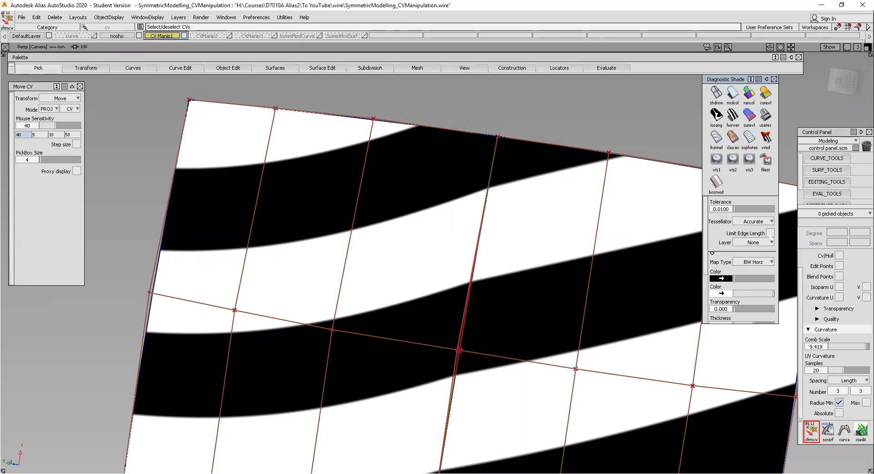
- Increase the zebra stripe Repeats to 5.549 and check how the stripes flow across the seam
scroll(754, 302, down, 2)
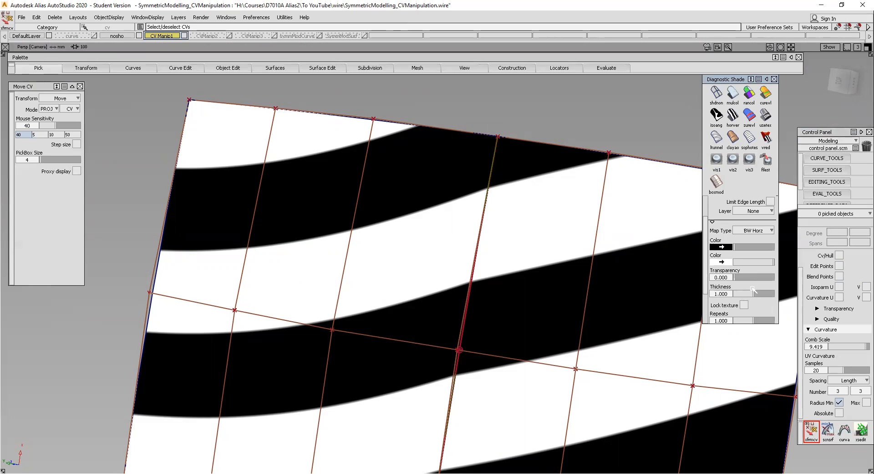
scroll(753, 289, down, 1)
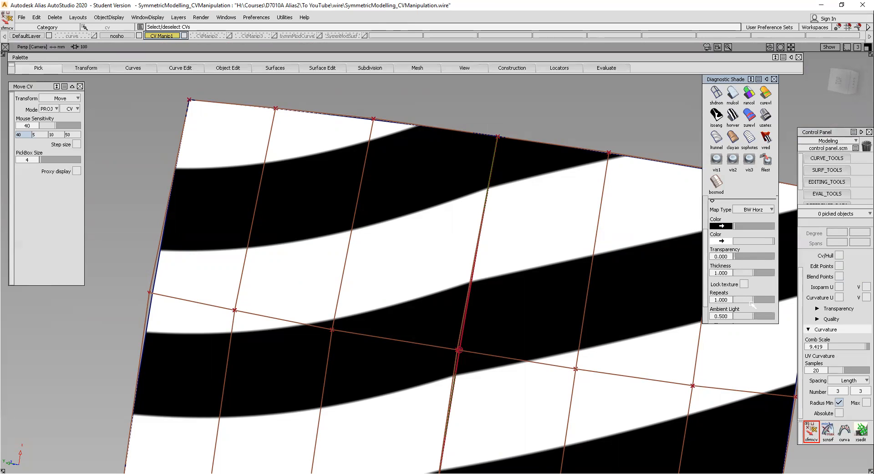
drag(754, 300, 771, 300)
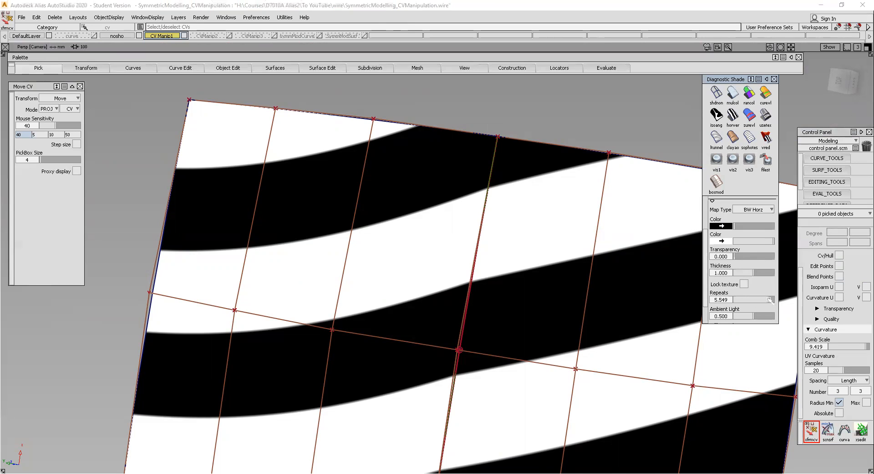
mouse_move(466, 267)
alt+shift+right_down()
mouse_move(466, 287)
mouse_move(476, 268)
alt+shift+right_up()
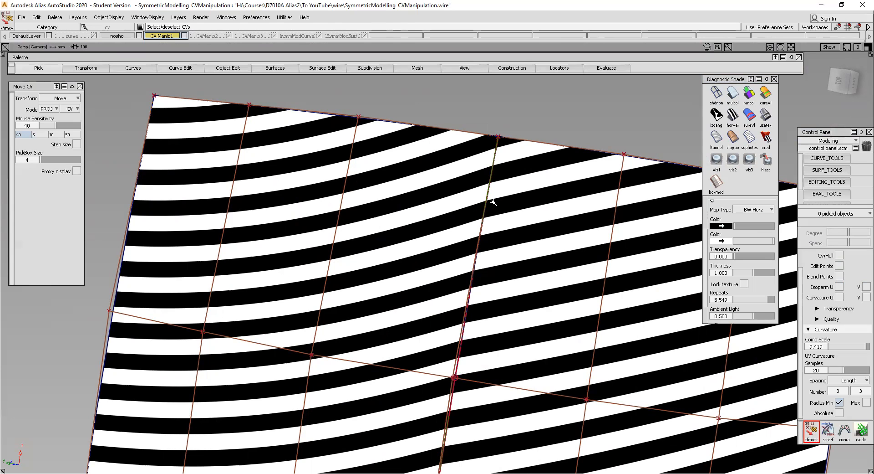
alt+shift+drag(480, 293, 441, 235)
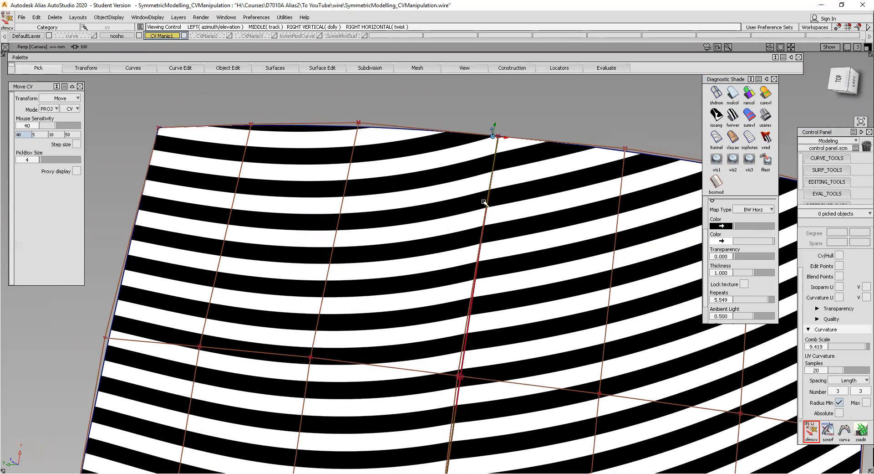
- Turn off the diagnostic shading on both patches and bring up the Move CV mode options
click(717, 93)
mouse_move(419, 195)
alt+shift+mouse_down()
mouse_move(436, 221)
mouse_move(455, 104)
mouse_move(428, 182)
mouse_move(406, 210)
mouse_move(406, 146)
mouse_move(506, 166)
mouse_move(569, 141)
mouse_move(502, 180)
mouse_move(348, 188)
alt+shift+mouse_up()
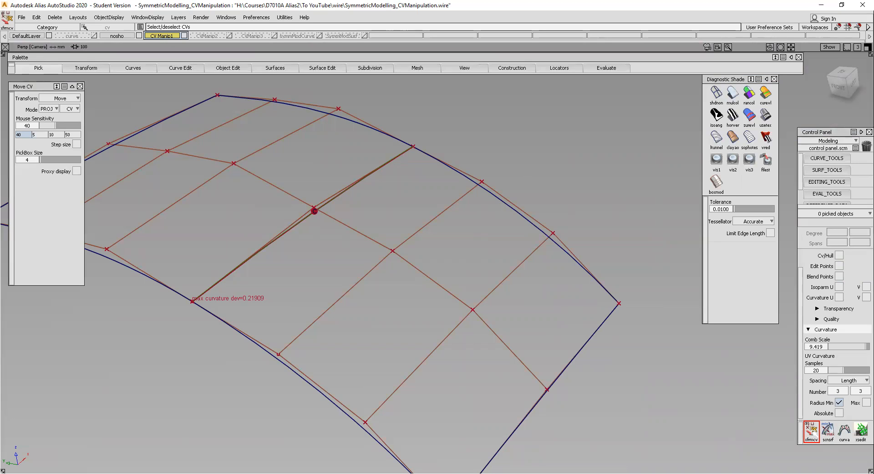
key(h)
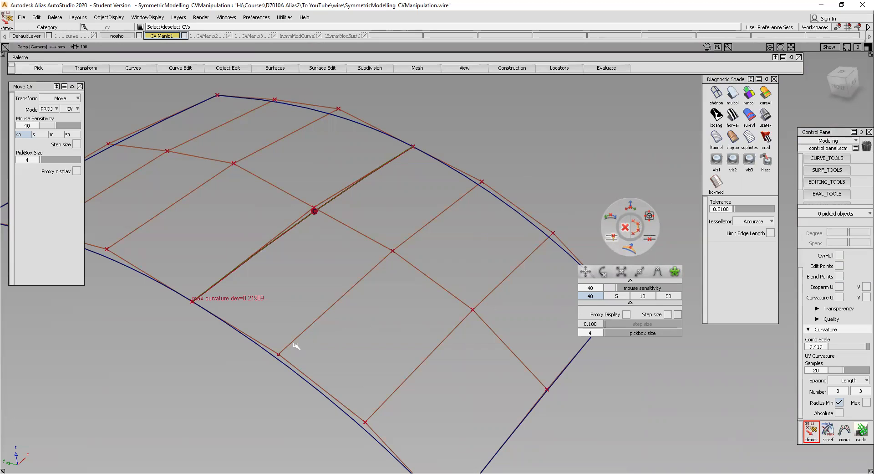
- Select the near-edge CV in the row next to the seam on the unconstrained patch and set the Move CV mode to SLIDE
click(279, 353)
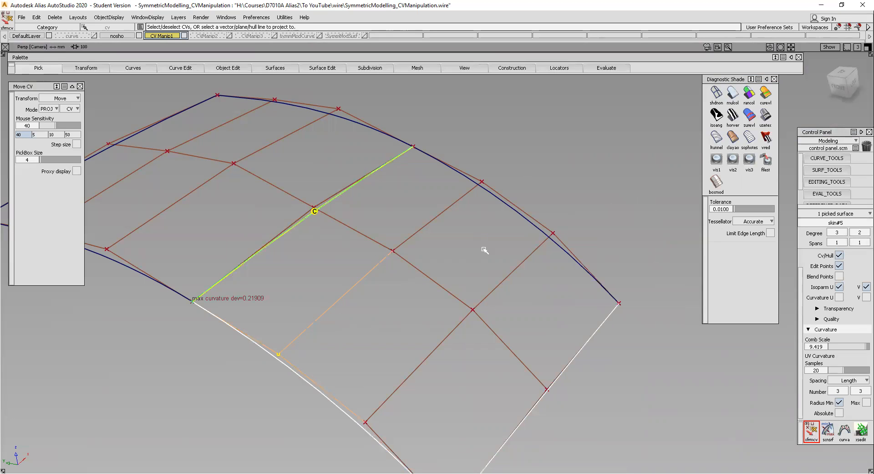
key(space)
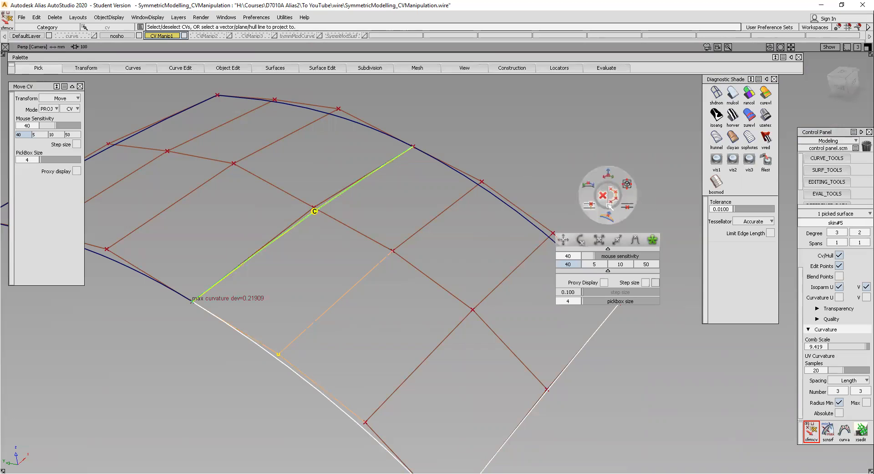
click(588, 187)
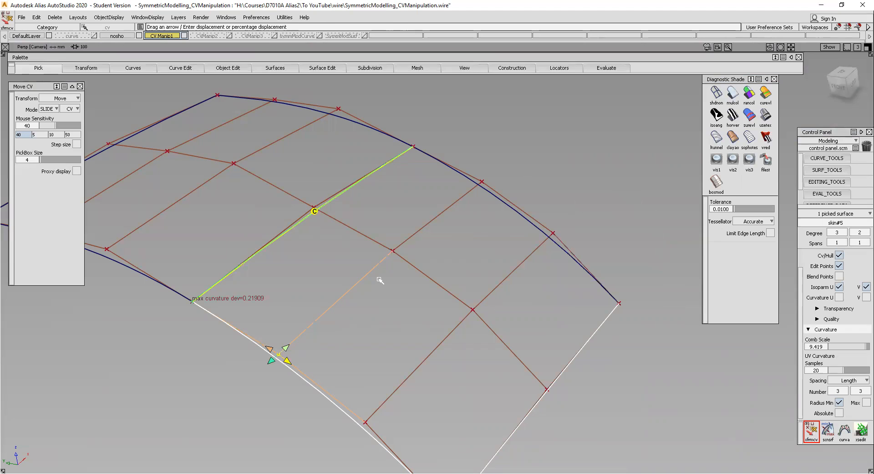
alt+shift+drag(347, 273, 400, 231)
alt+shift+right_drag(400, 231, 401, 224)
alt+shift+middle_drag(401, 223, 443, 193)
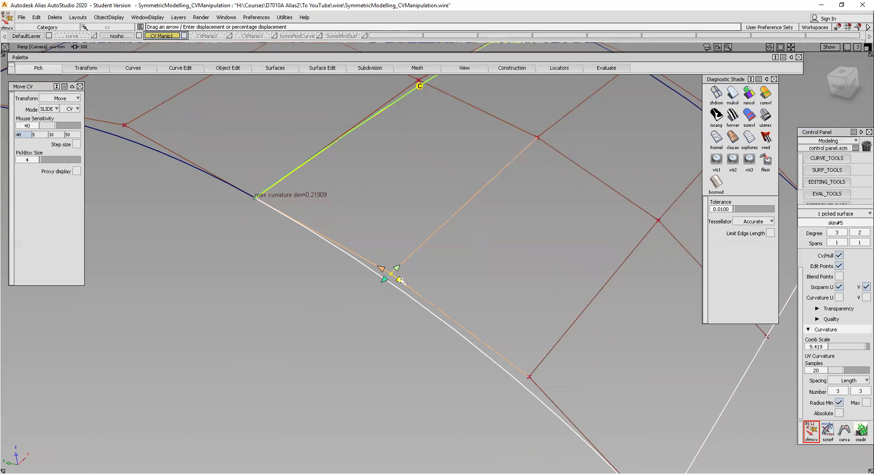
- Slide the near-edge CV along its hull toward the seam to reduce the curvature deviation between the patches
click(384, 269)
drag(261, 354, 345, 352)
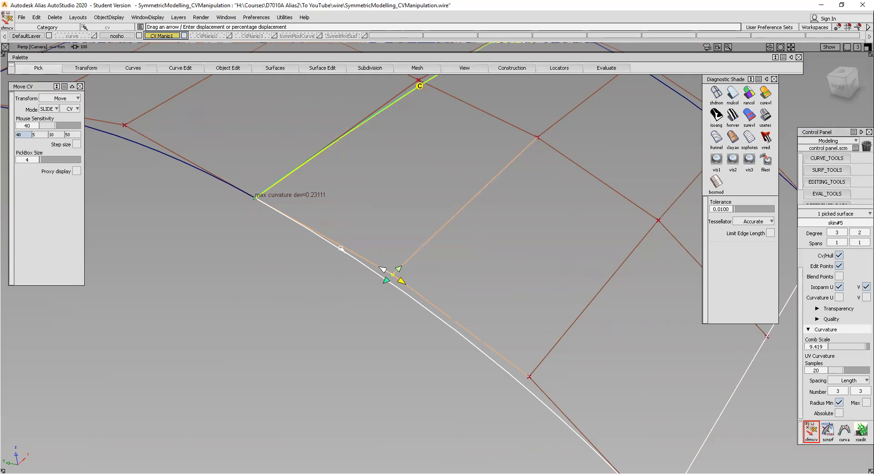
drag(426, 369, 177, 356)
drag(403, 348, 187, 341)
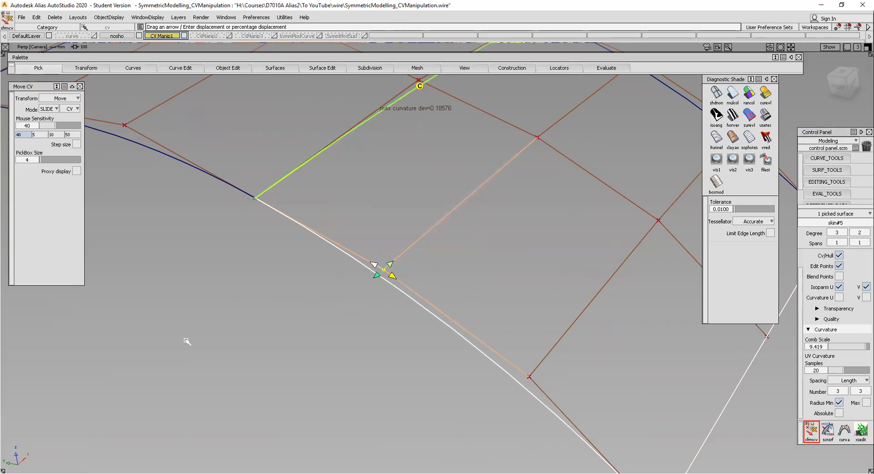
drag(413, 361, 246, 319)
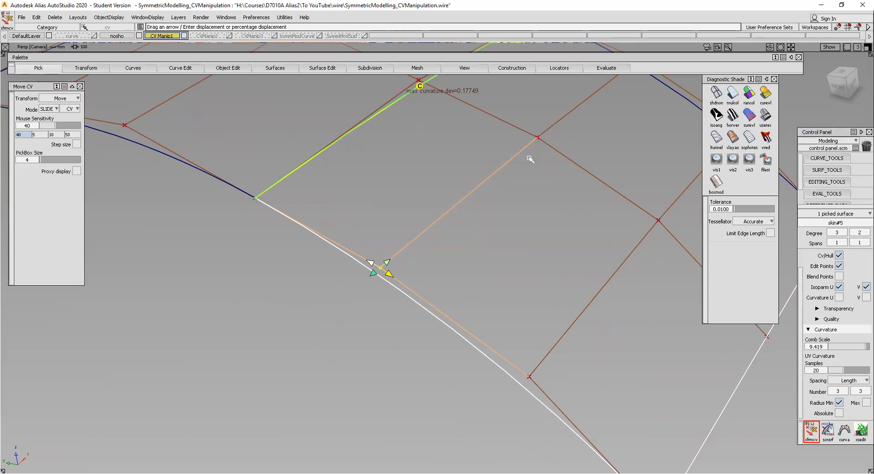
- Slide the middle CV of the row next to the seam along its hull toward the seam
click(538, 137)
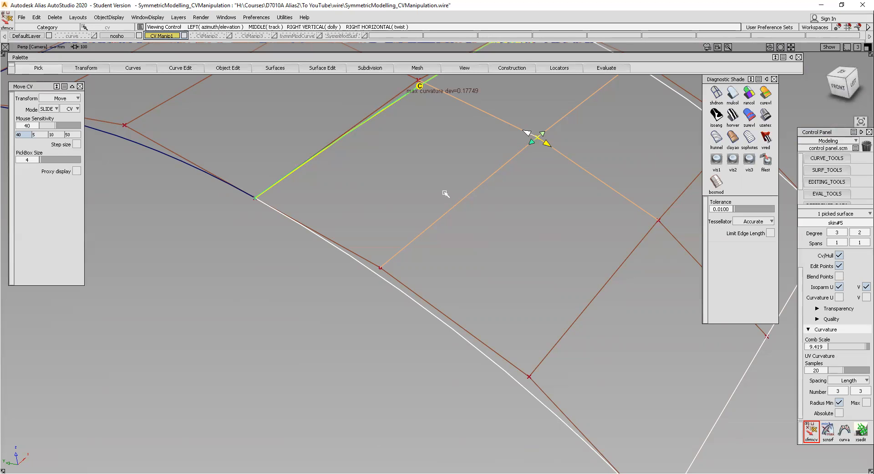
alt+shift+middle_drag(455, 173, 340, 273)
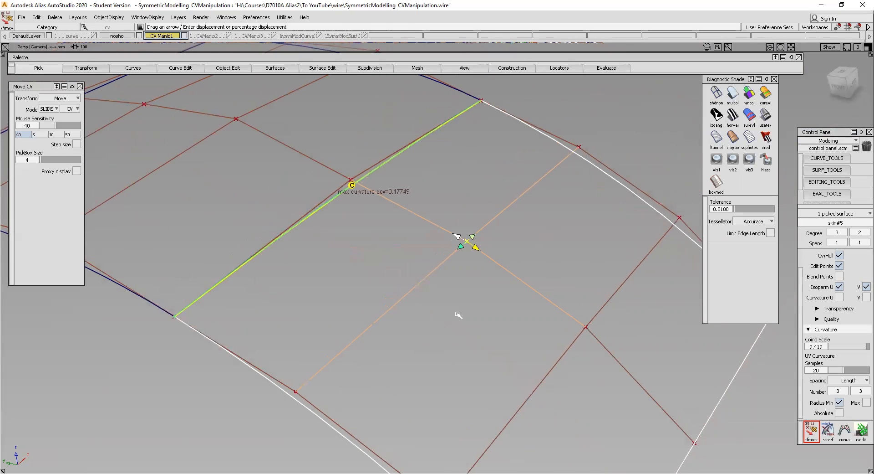
drag(434, 306, 377, 285)
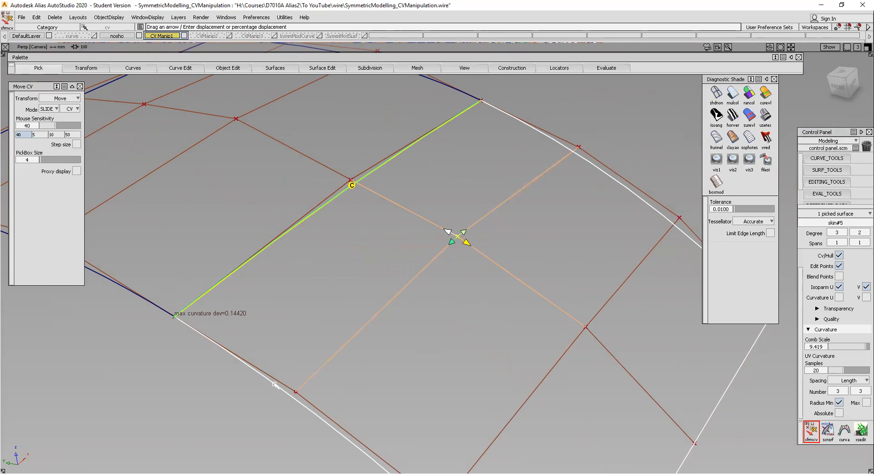
- Slide the near-edge CV of that row slightly closer to the seam to lower the curvature deviation further
click(295, 392)
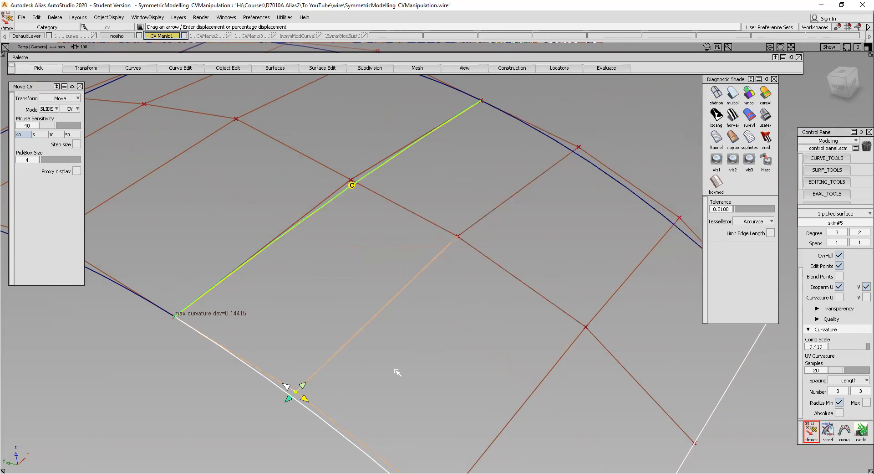
drag(495, 363, 428, 369)
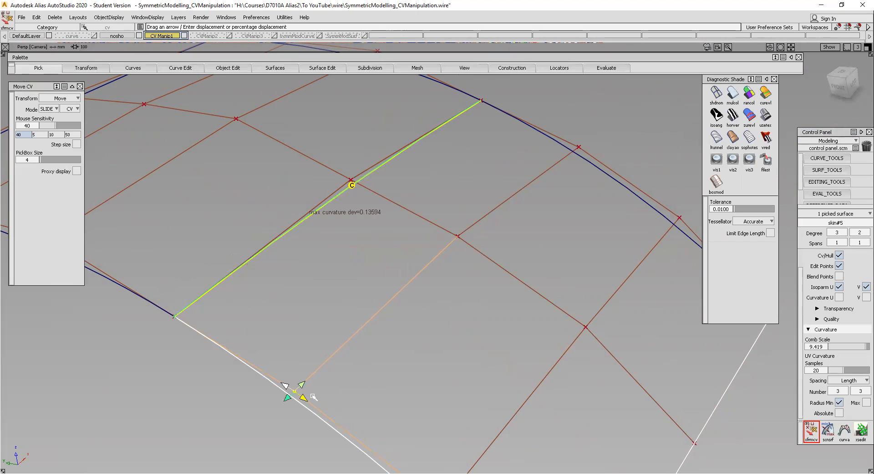
drag(492, 349, 396, 351)
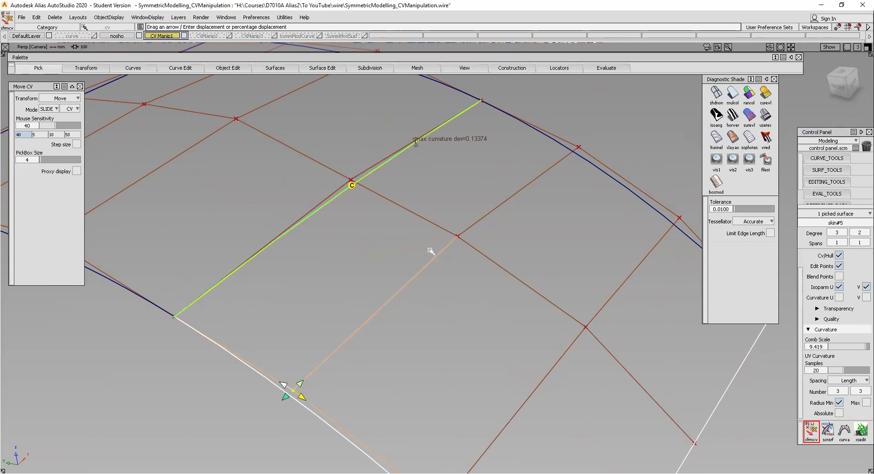
- Nudge the middle CV toward the seam and slide the far-edge CV of the same row along its hull toward it
click(456, 236)
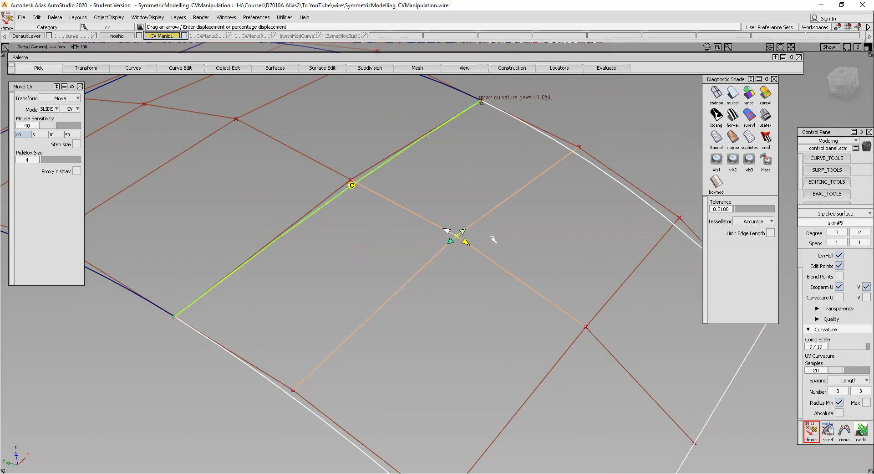
click(579, 146)
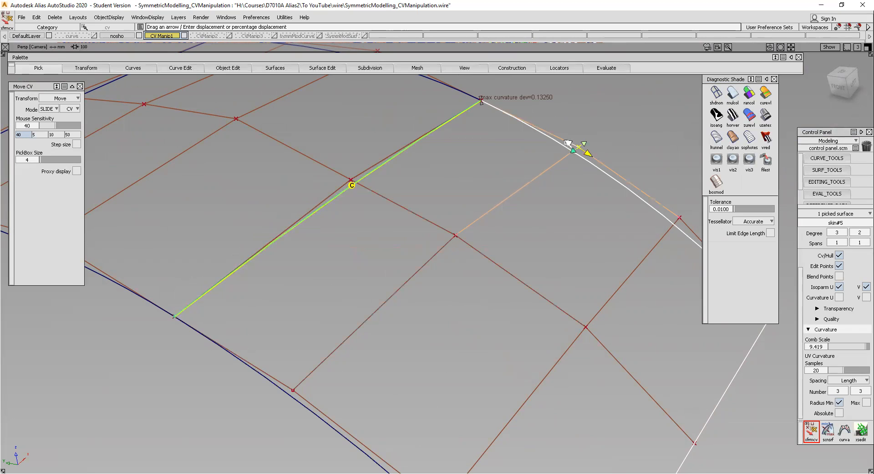
drag(542, 205, 304, 193)
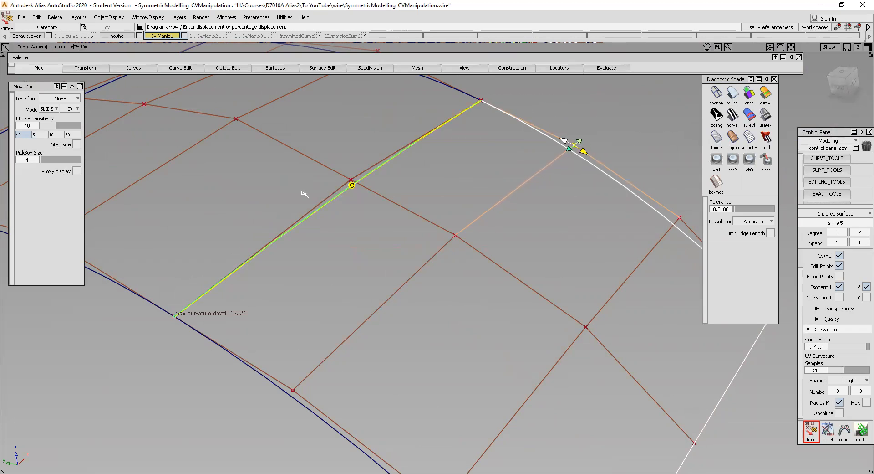
- Fine-tune the near-edge and middle CVs toward the seam until the curvature continuity check turns green
click(294, 390)
drag(460, 363, 353, 367)
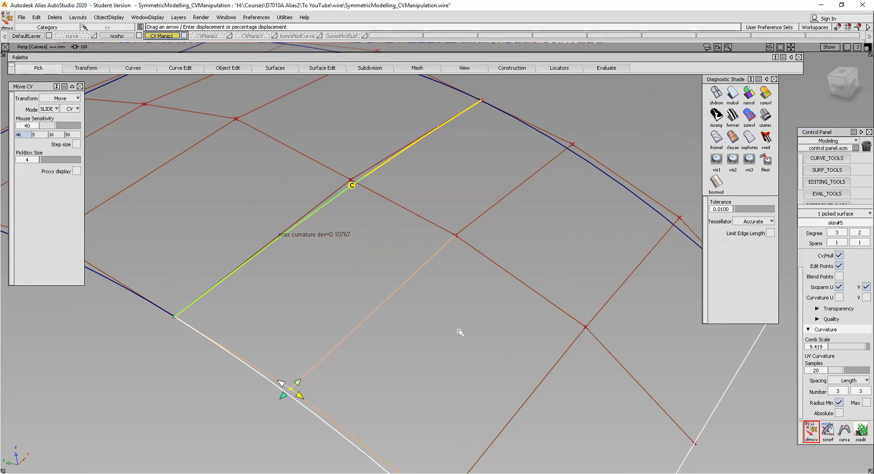
drag(432, 340, 385, 346)
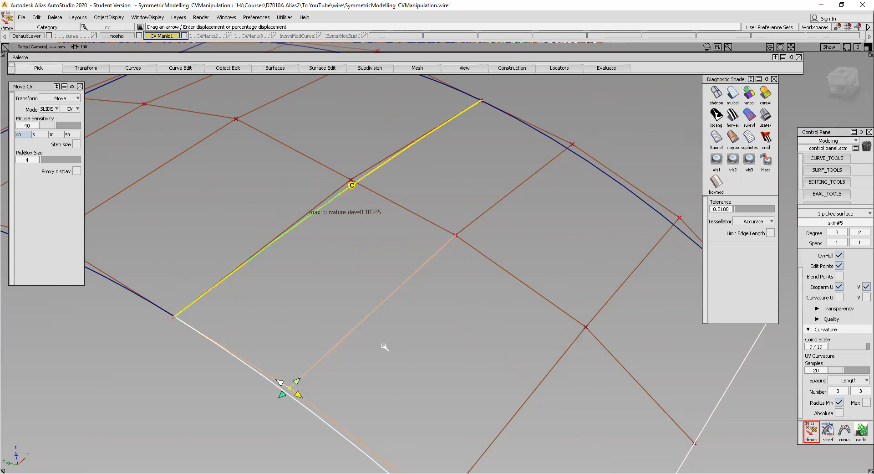
click(456, 234)
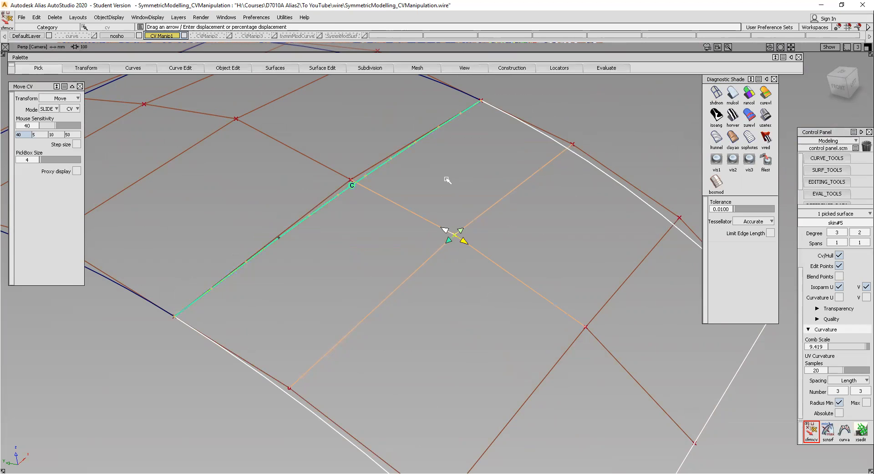
- Set the Move CV mouse sensitivity to 90
alt+shift+right_drag(439, 179, 437, 211)
alt+shift+drag(437, 210, 399, 199)
mouse_move(398, 199)
alt+shift+middle_down()
mouse_move(396, 187)
mouse_move(405, 200)
alt+shift+middle_up()
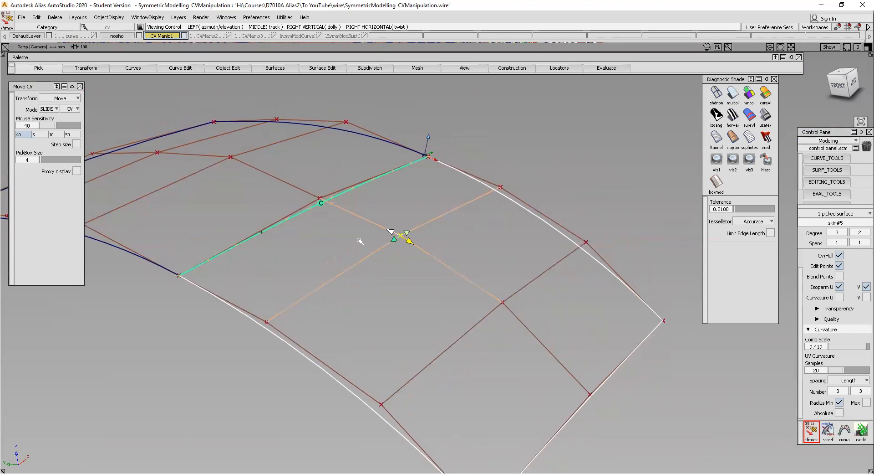
alt+shift+drag(389, 193, 292, 262)
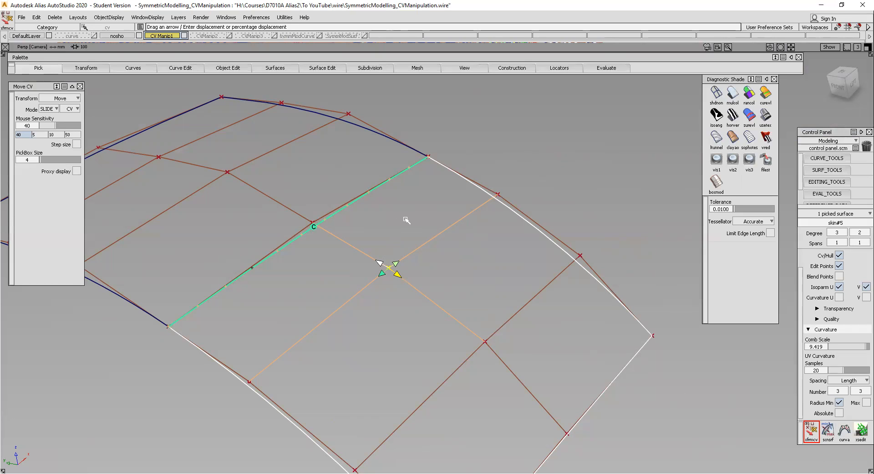
key(space)
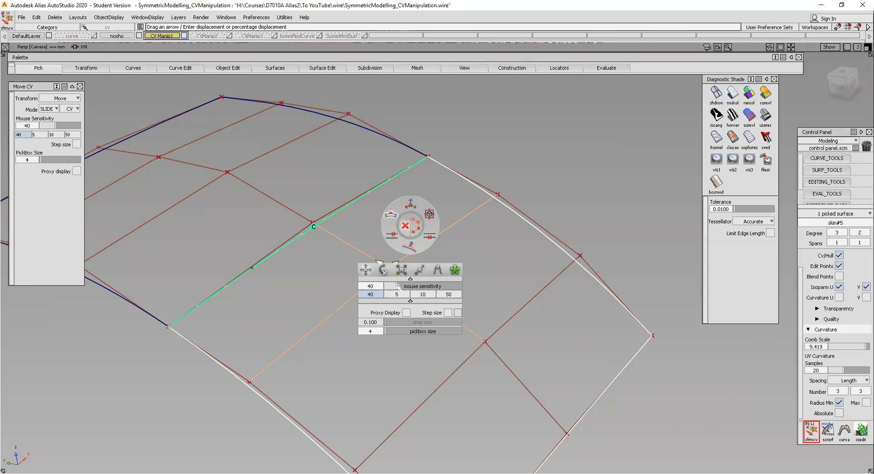
mouse_move(399, 287)
mouse_down()
mouse_move(463, 288)
mouse_move(411, 288)
mouse_up()
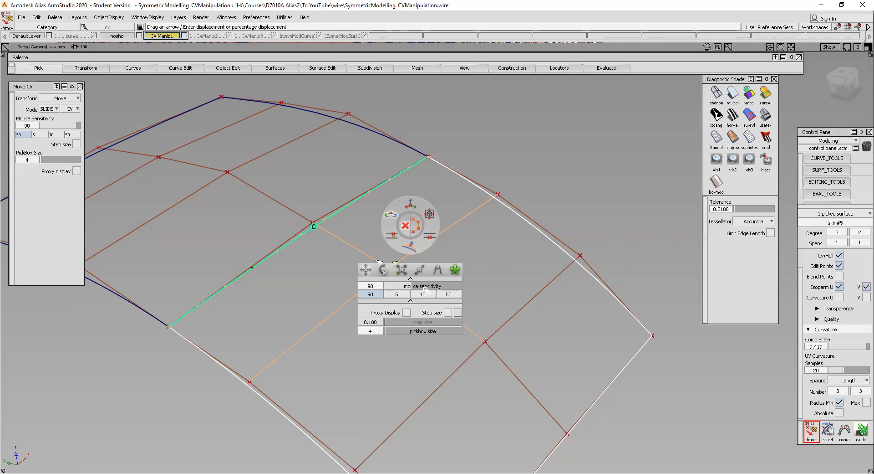
key(space)
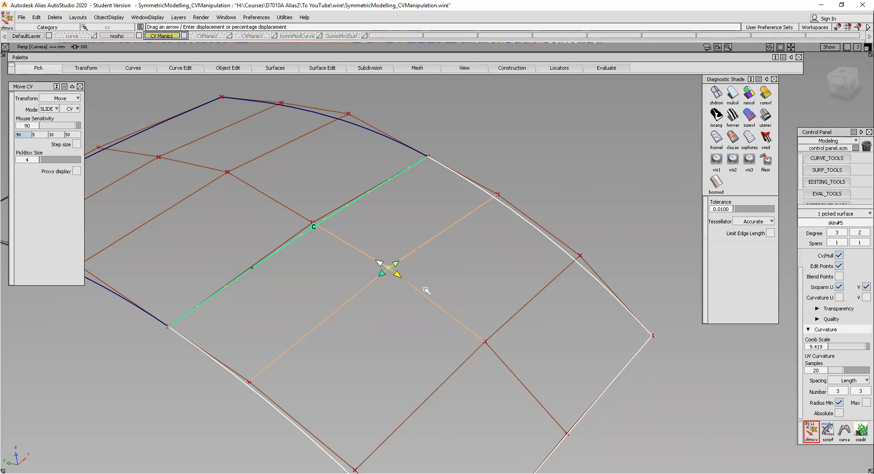